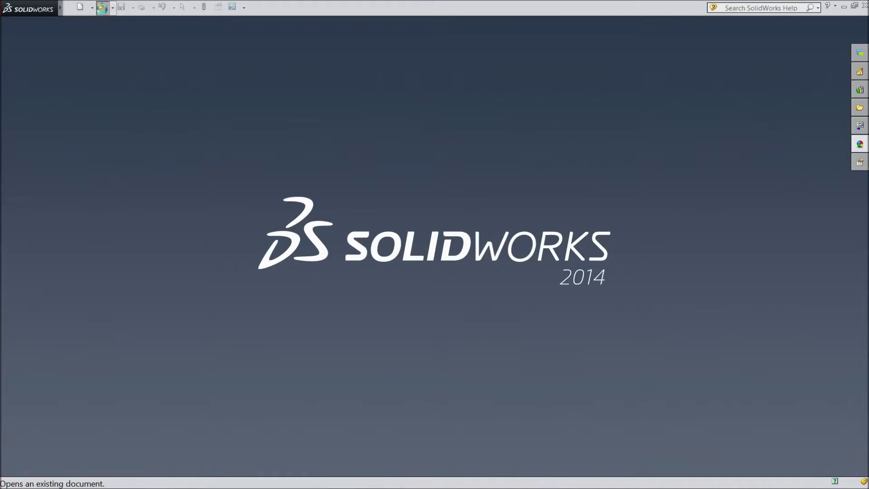
Open the Assem2 assembly from the Stirling engine files folder.
left_click(101, 6)
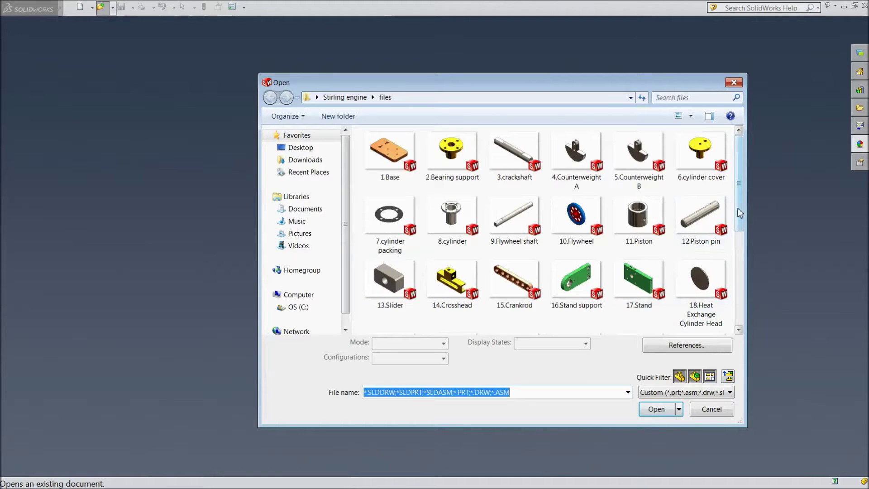
scroll(739, 213, "down", 5)
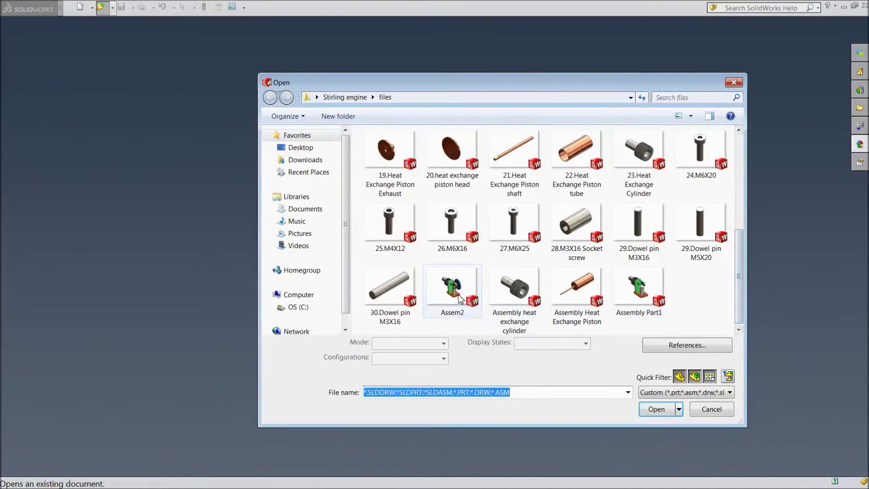
left_click(463, 300)
left_click(656, 417)
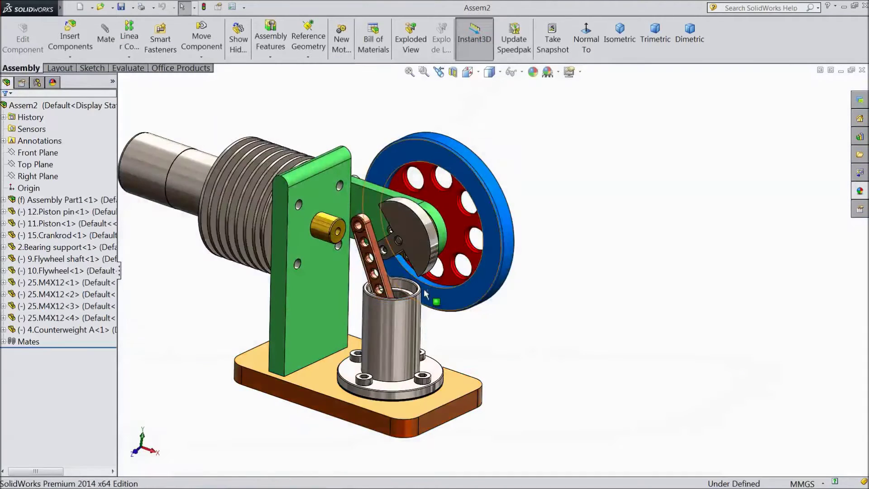
Insert the 14.Crosshead part into Assem2, placing it beside the stand.
middle_click_drag(426, 295, 347, 312)
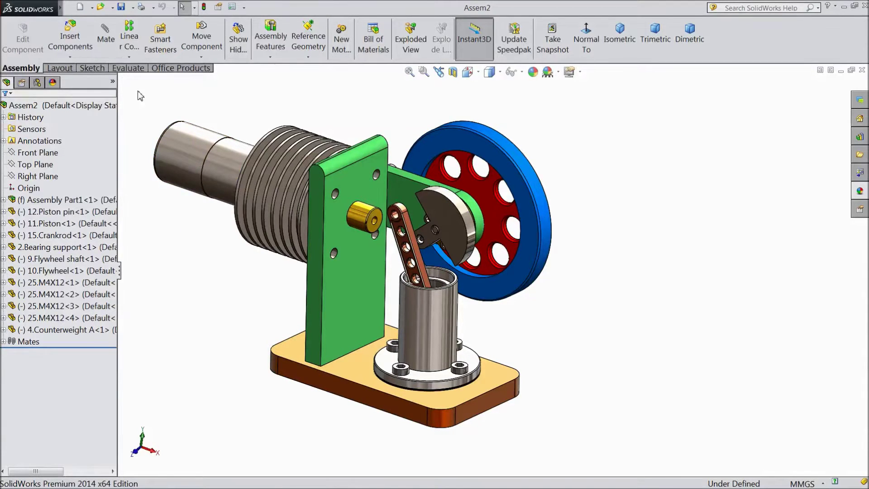
left_click(70, 41)
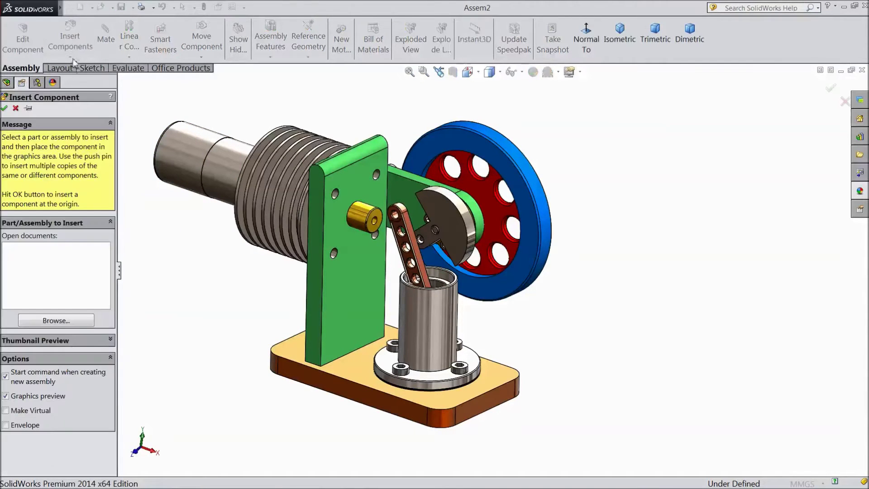
left_click(56, 321)
left_click(461, 299)
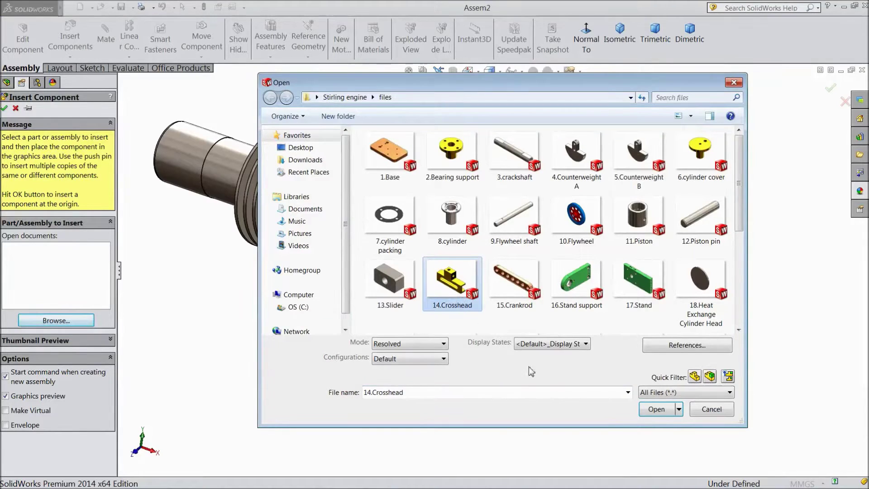
left_click(665, 408)
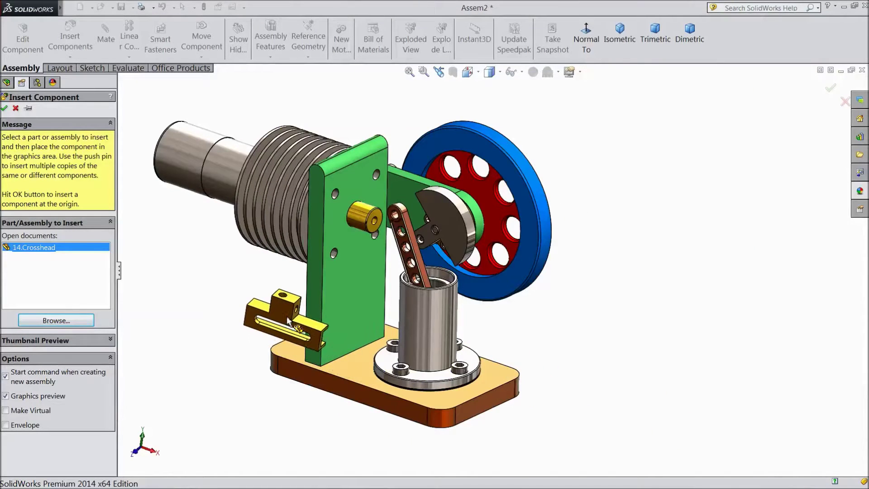
left_click(271, 318)
Open the crosshead in its own part window and orbit to a tilted view.
scroll(304, 296, "down", 3)
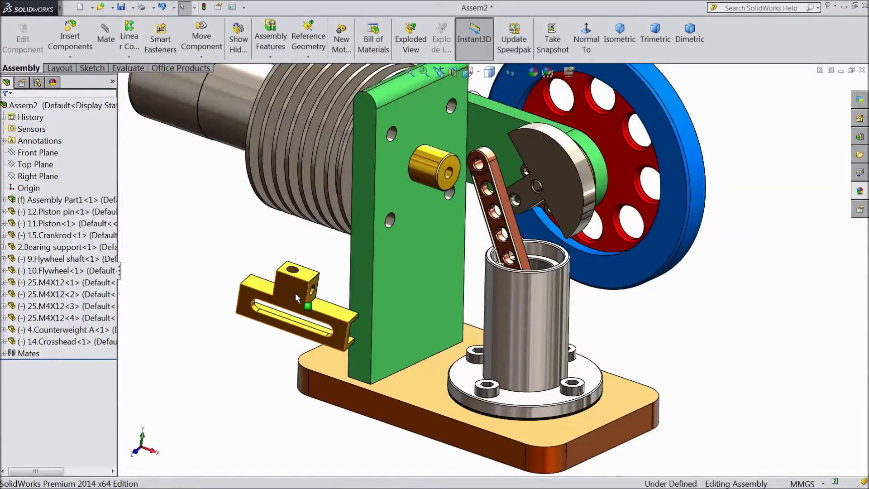
left_click(294, 292)
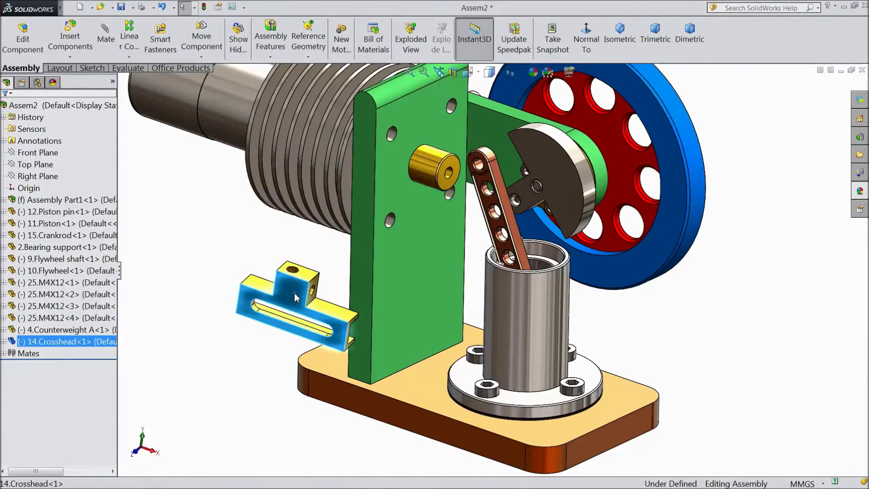
left_click(320, 248)
scroll(304, 247, "up", 3)
middle_click_drag(278, 239, 374, 331)
Create Plane1 offset 5.00mm from the crosshead's Front Plane, flipped into the part.
left_click(28, 166)
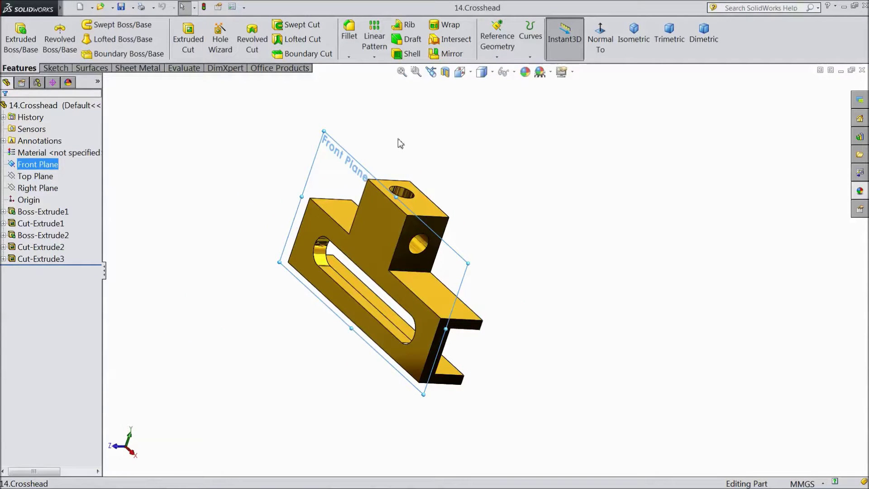
left_click(497, 56)
left_click(501, 70)
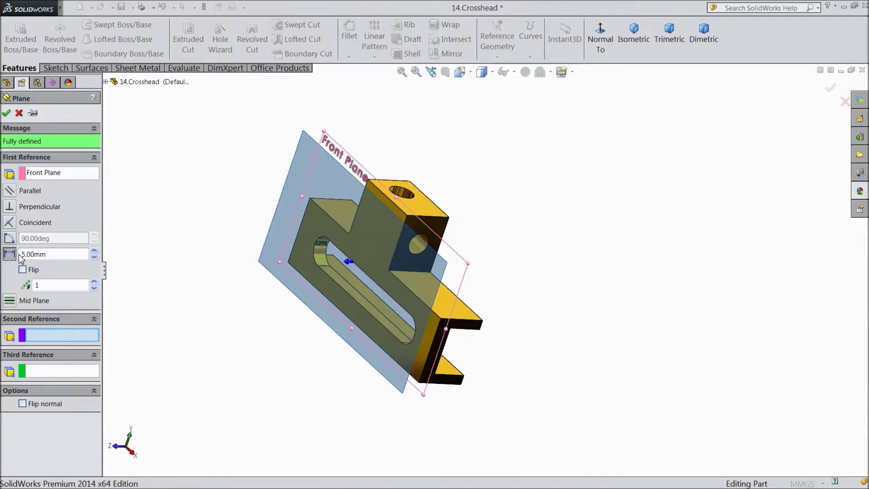
middle_click_drag(219, 256, 174, 226)
left_click(22, 270)
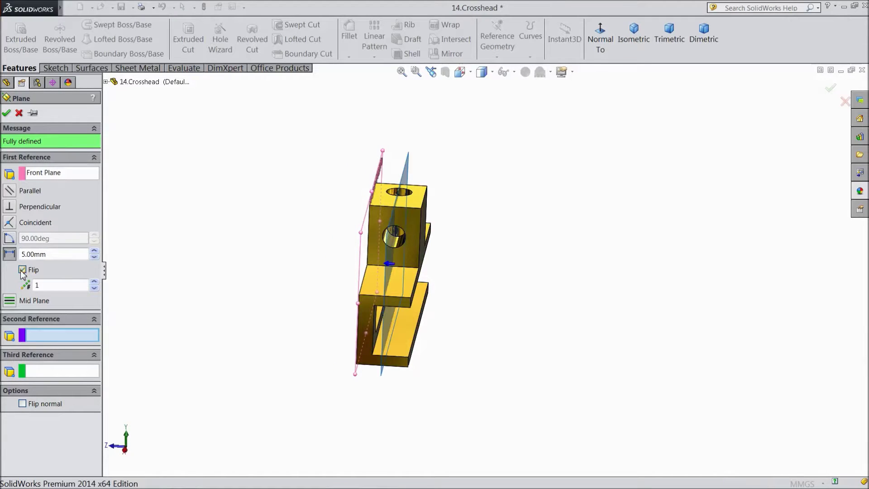
middle_click_drag(177, 253, 140, 235)
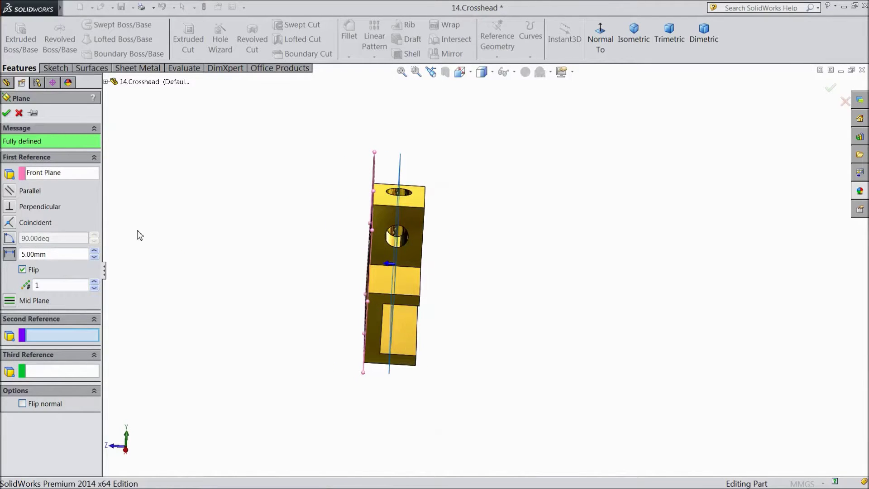
left_click(7, 113)
middle_click_drag(260, 191, 296, 209)
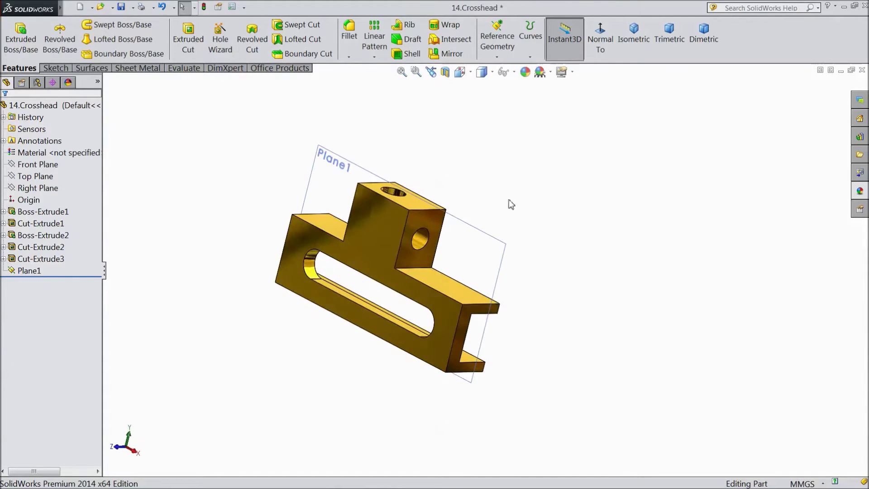
Close the crosshead part, saving changes, and rebuild the assembly.
left_click(861, 70)
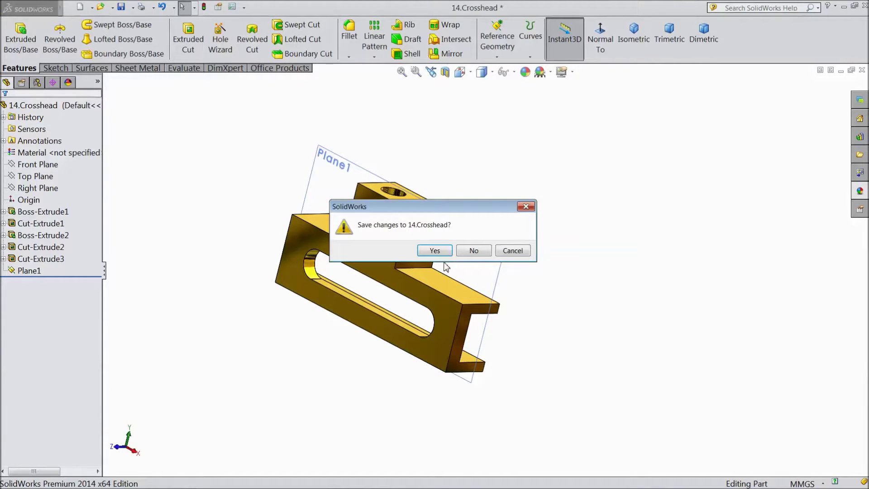
left_click(434, 250)
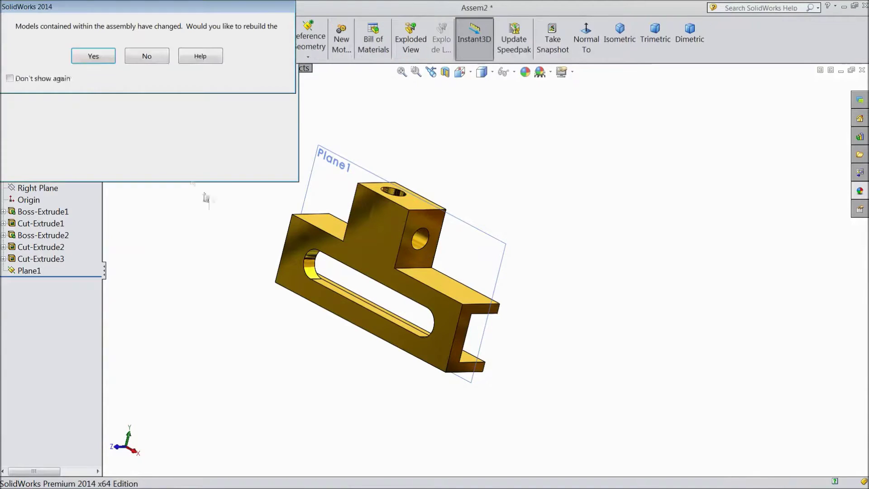
left_click(98, 58)
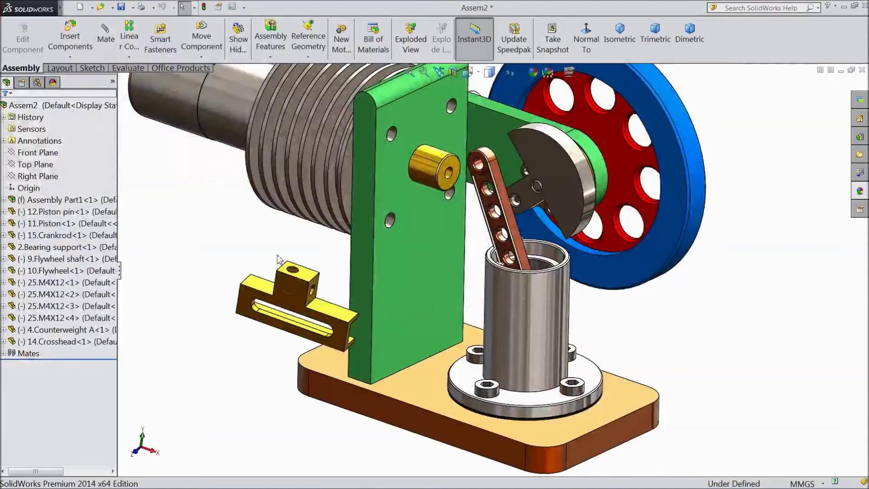
Find the crosshead's Plane1 in the FeatureManager tree, then clear the selection.
left_click(3, 342)
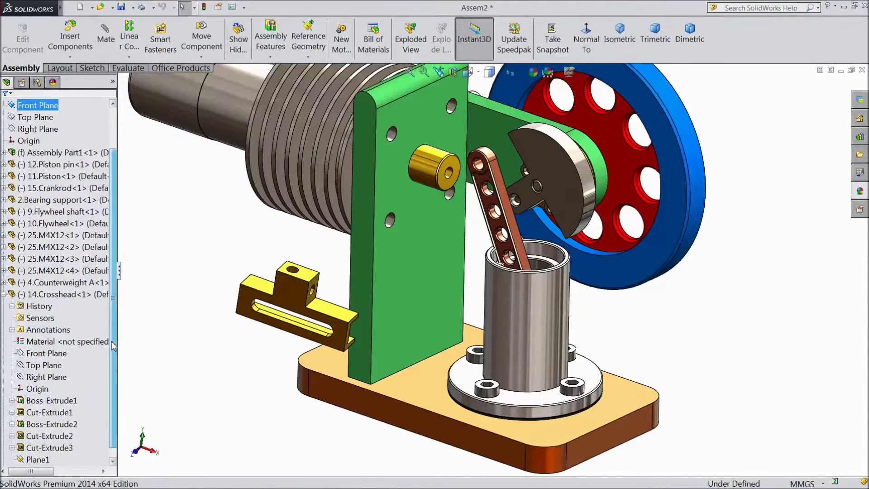
scroll(100, 385, "down", 1)
left_click(37, 448)
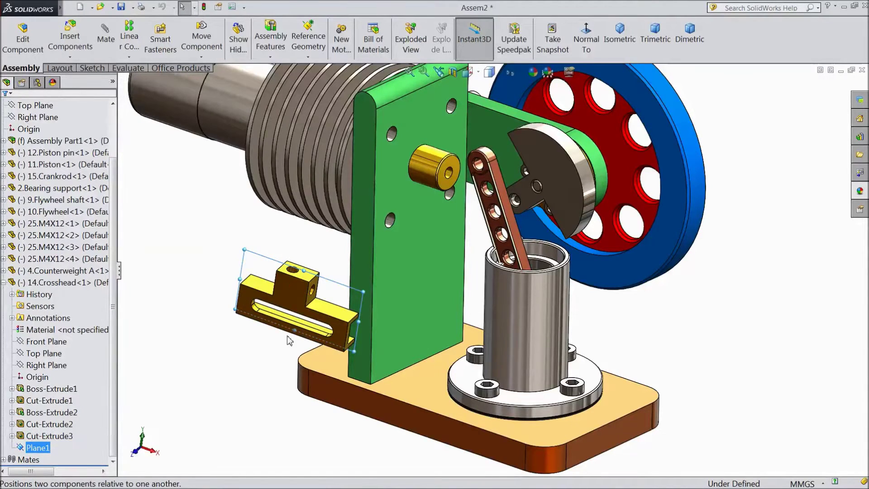
middle_click_drag(289, 340, 242, 350)
left_click(265, 362)
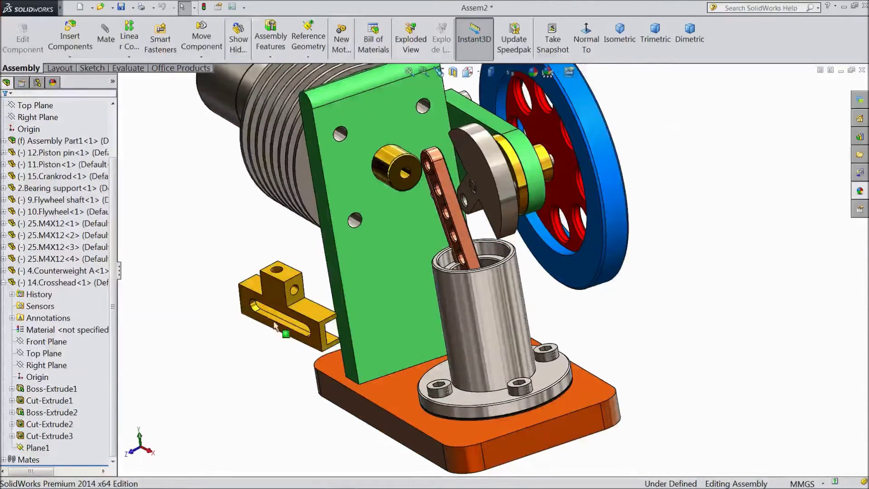
Rotate the crosshead to stand upright with its slot vertical.
left_click(201, 58)
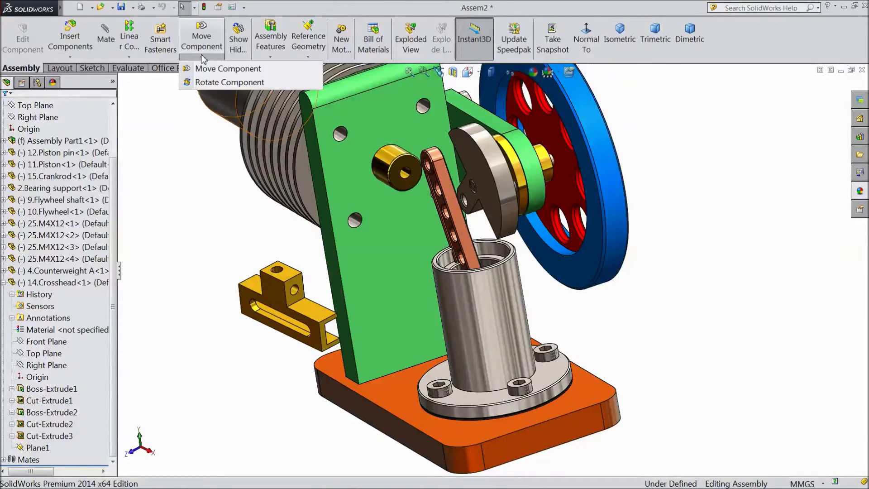
left_click(227, 83)
left_click_drag(262, 295, 154, 226)
key("z")
left_click_drag(361, 282, 388, 373)
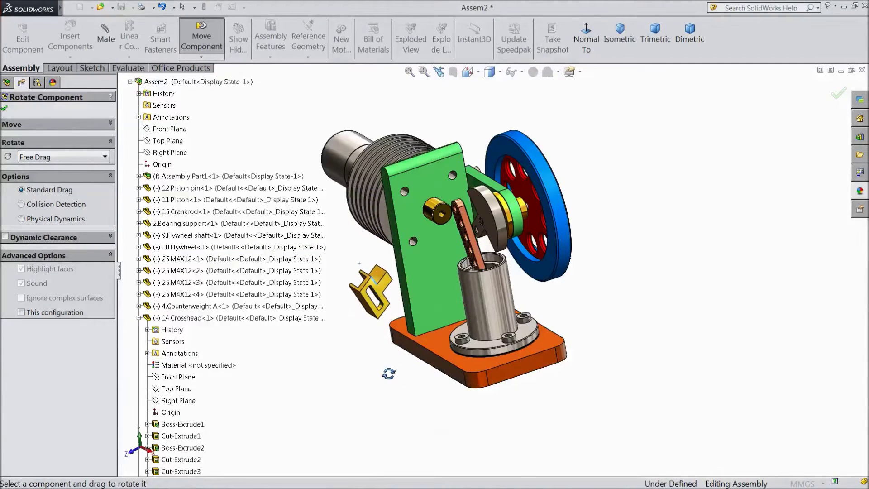
left_click_drag(373, 290, 341, 352)
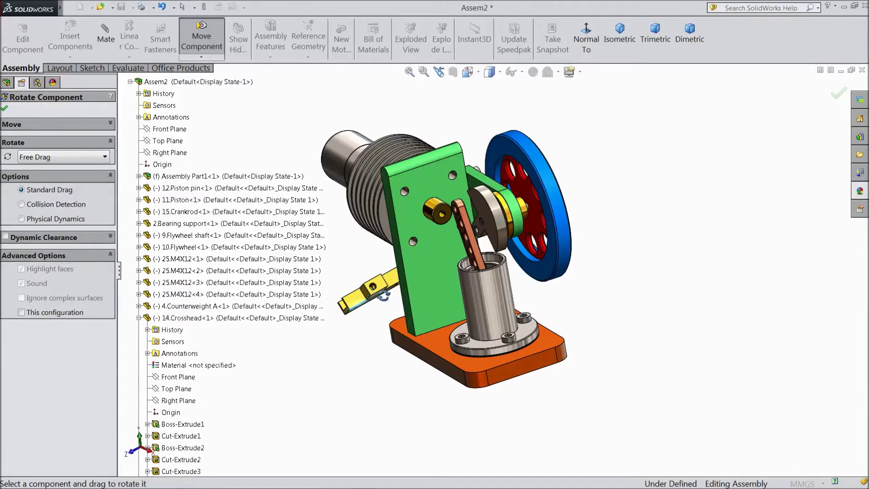
left_click_drag(384, 296, 324, 341)
left_click_drag(382, 293, 359, 231)
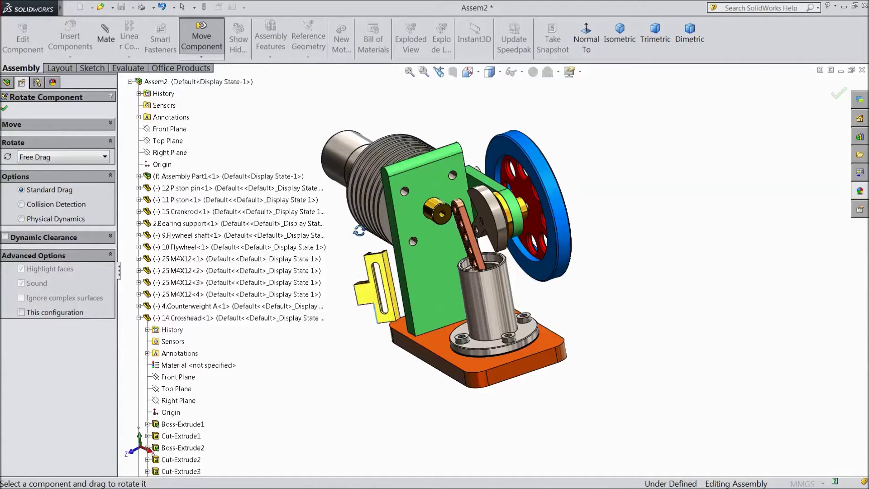
Move the crosshead over the piston and crankrod in front of the flywheel.
left_click(202, 57)
left_click(217, 70)
left_click_drag(375, 285, 611, 326)
middle_click_drag(611, 326, 665, 338)
left_click_drag(663, 334, 557, 283)
middle_click_drag(557, 283, 503, 308)
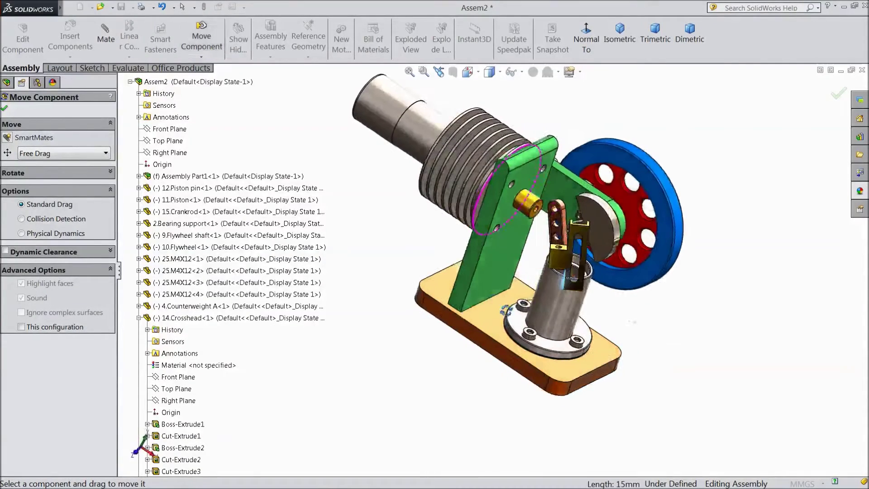
mouse_move(566, 246)
left_mouse_down()
mouse_move(562, 253)
mouse_move(554, 235)
left_mouse_up()
scroll(538, 213, "down", 3)
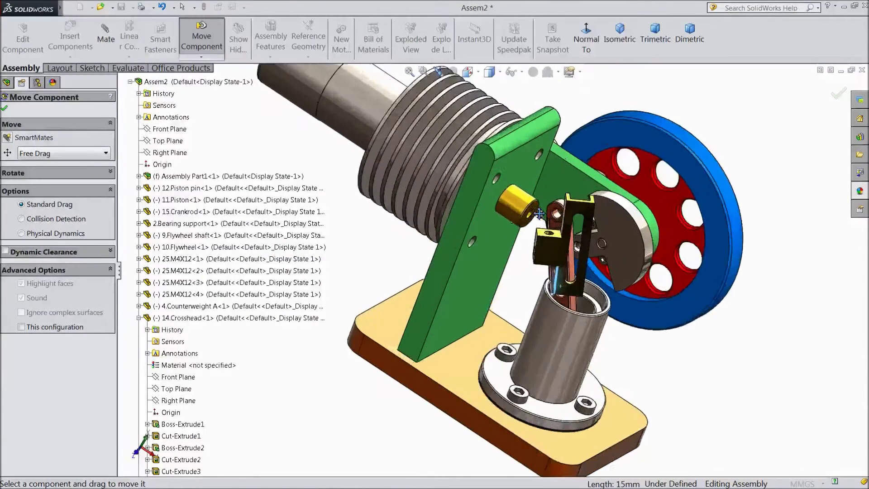
scroll(539, 213, "down", 2)
middle_click_drag(551, 277, 507, 267)
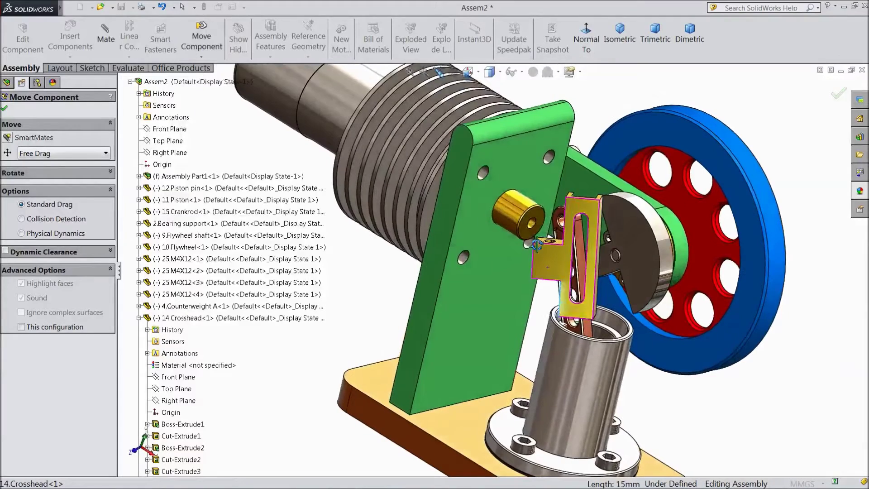
Finish moving the component and select the crosshead's Plane1.
left_click(5, 107)
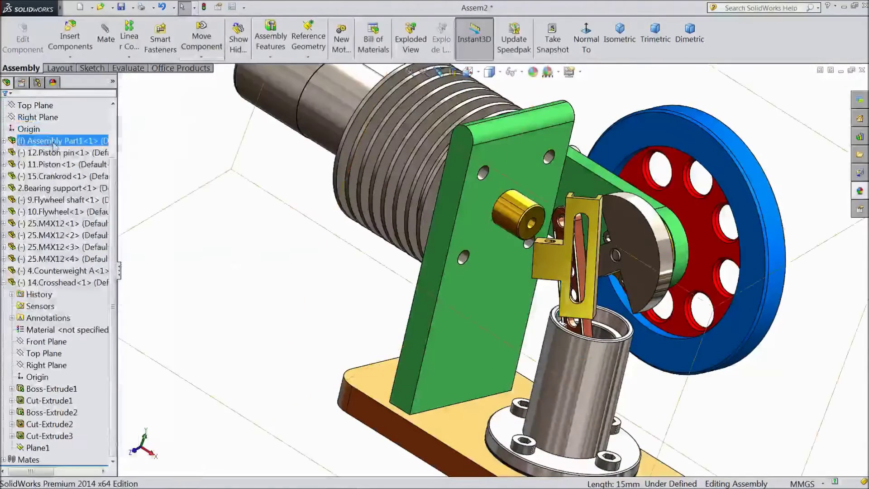
left_click(47, 357)
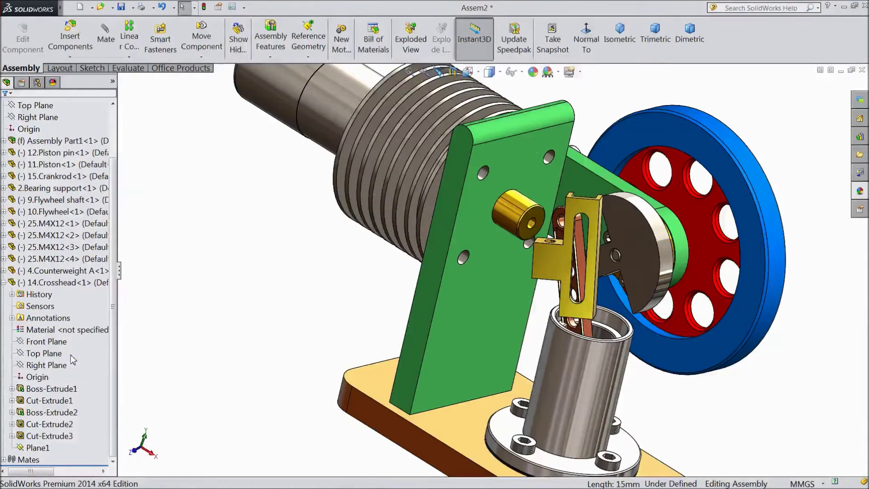
left_click(37, 447)
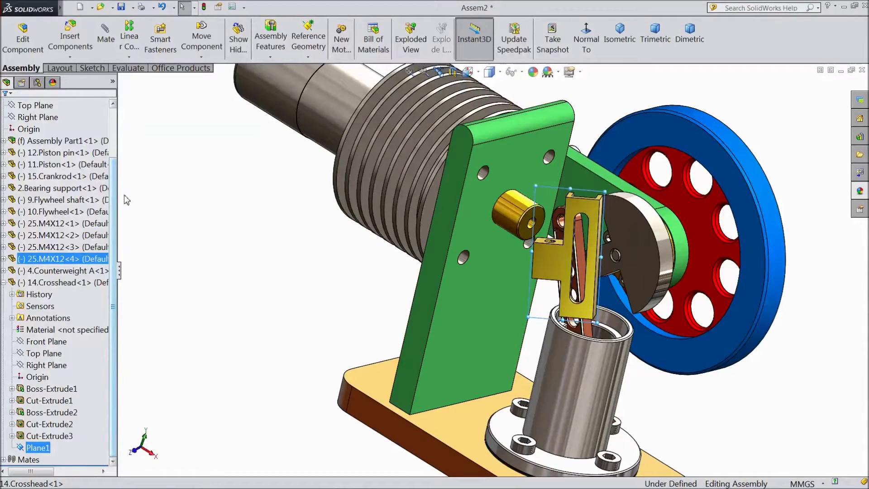
Expand Assembly Part1 and 17.Stand and add the stand's Top Plane to the selection.
scroll(114, 192, "up", 1)
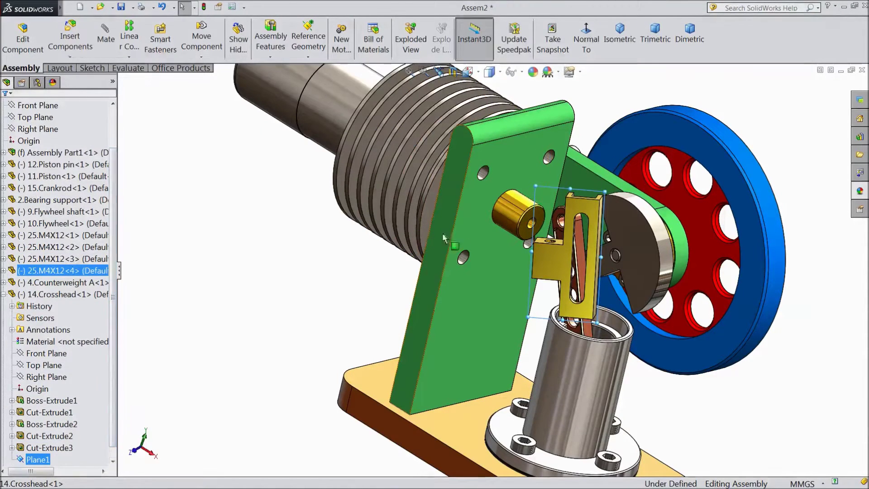
left_click(5, 153)
left_click(31, 247)
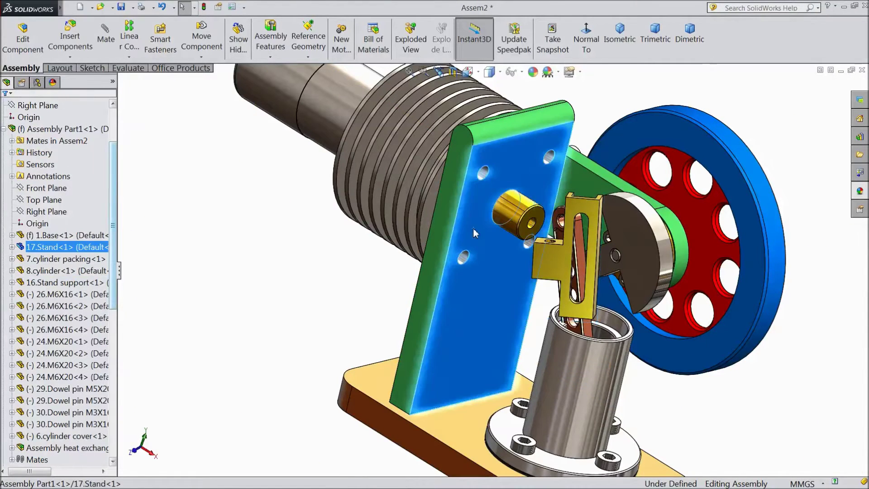
left_click(12, 247)
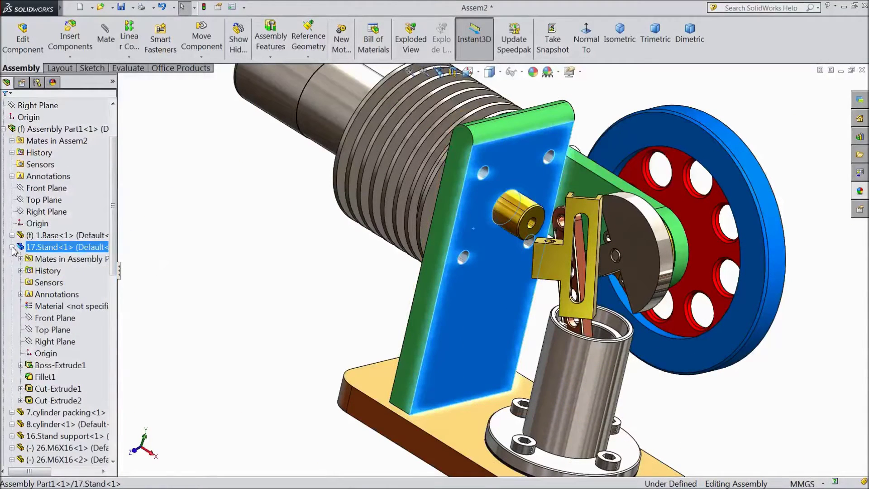
left_click(50, 334)
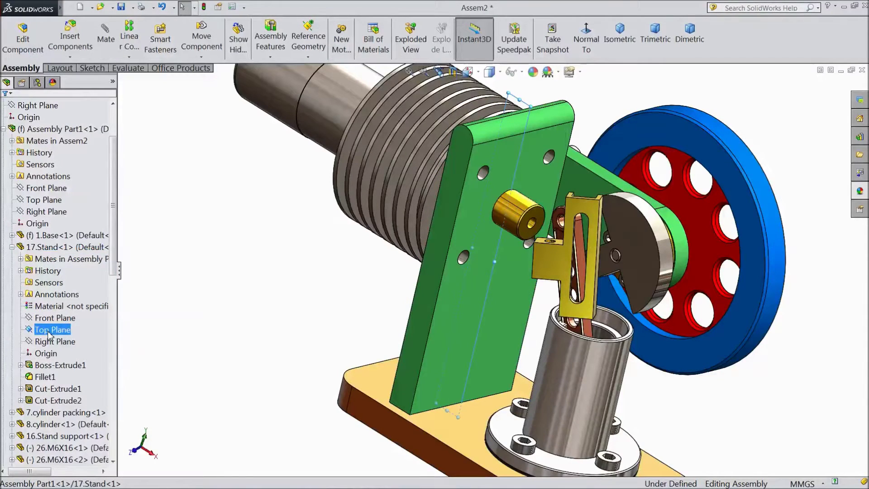
scroll(299, 295, "up", 2)
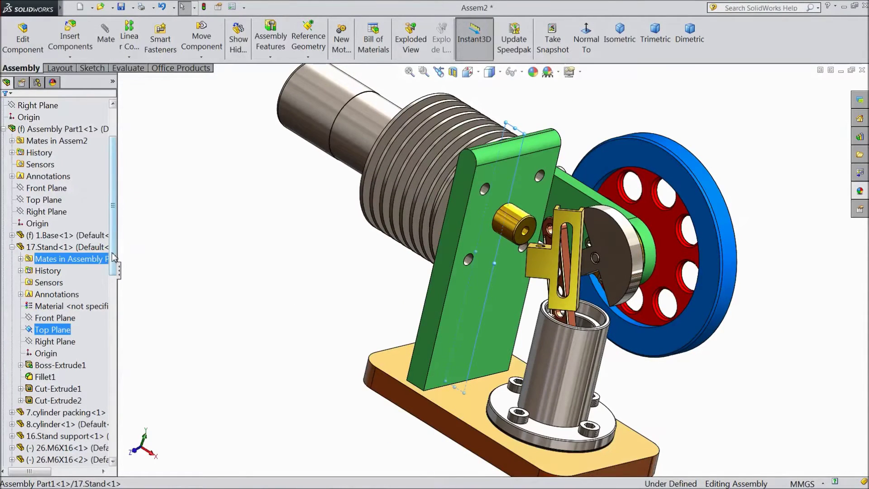
scroll(105, 434, "down", 10)
scroll(104, 435, "down", 1)
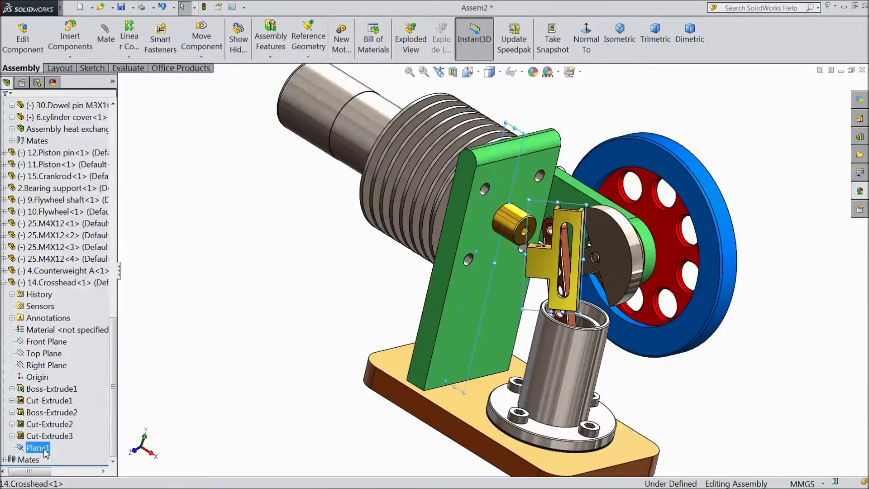
middle_click_drag(382, 340, 339, 297)
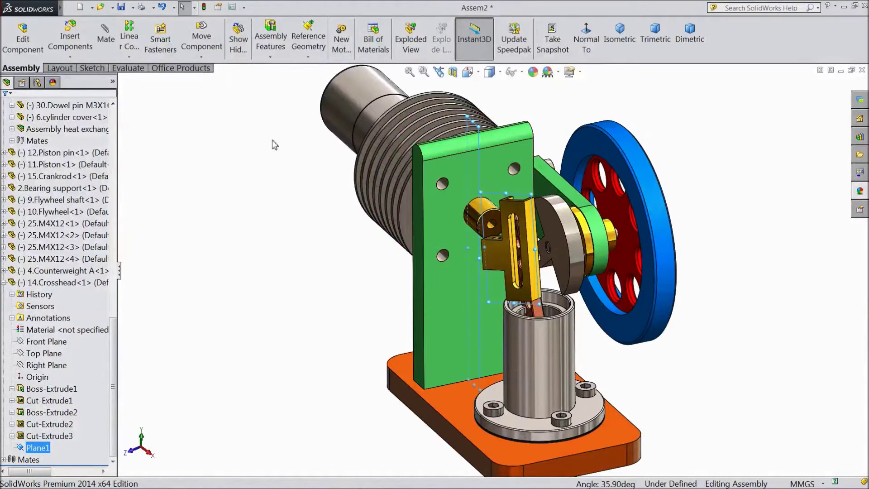
Mate the crosshead's Plane1 coincident with the stand's Top Plane.
left_click(106, 43)
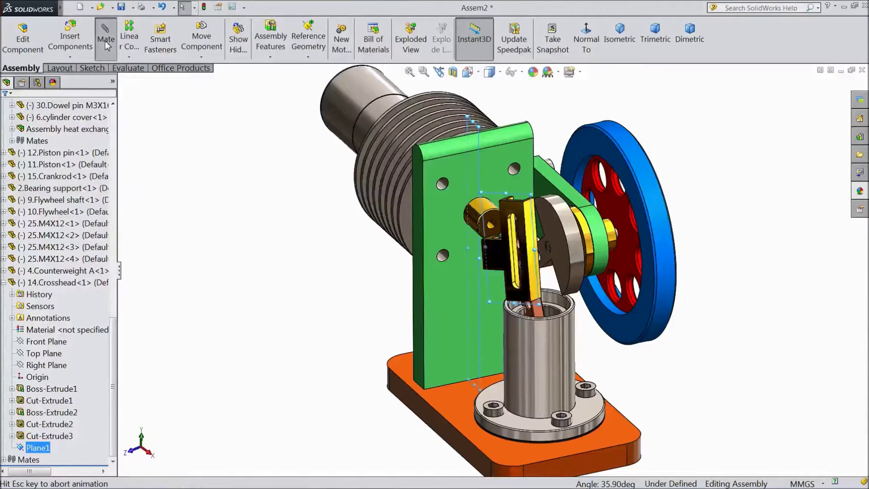
middle_click_drag(288, 229, 303, 252)
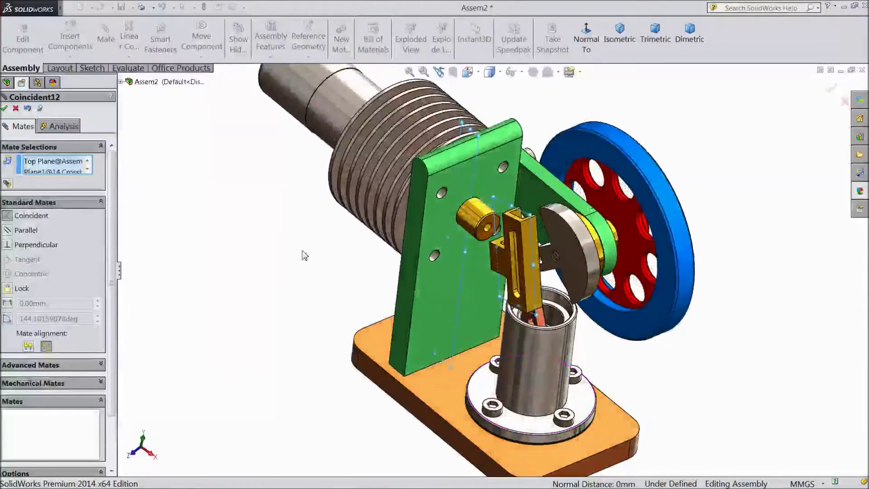
left_click(5, 109)
Make the crosshead's hole concentric with the brass bushing's hole.
scroll(486, 226, "down", 5)
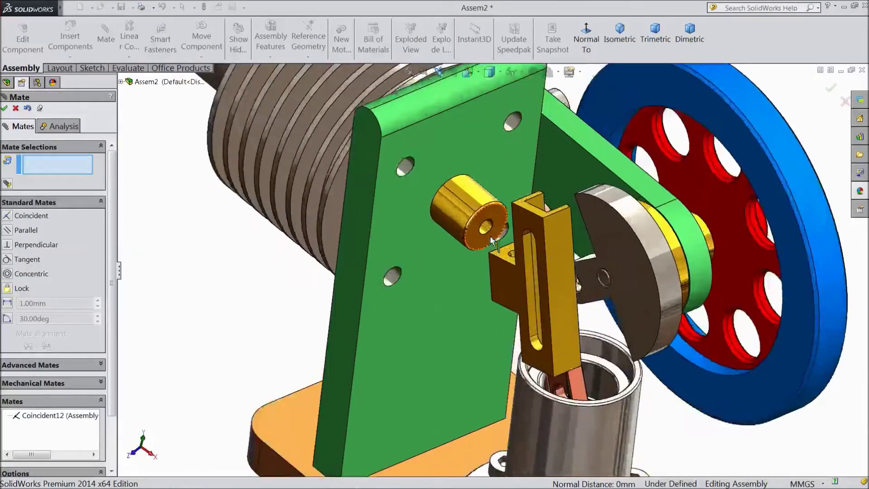
left_click(485, 232)
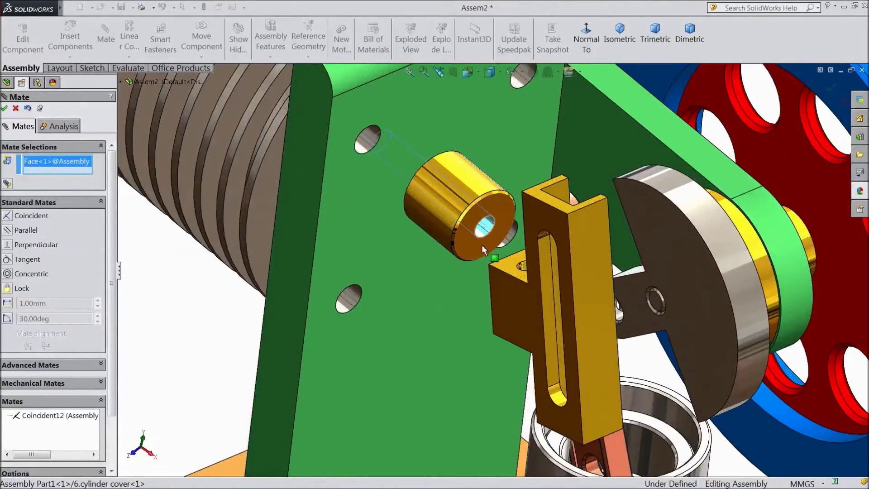
scroll(484, 248, "up", 5)
middle_click_drag(288, 319, 380, 342)
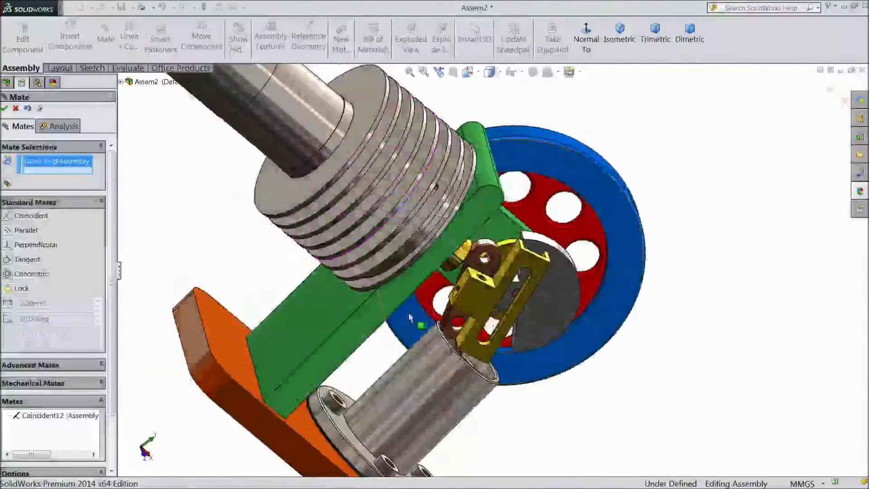
scroll(487, 291, "down", 8)
left_click(486, 289)
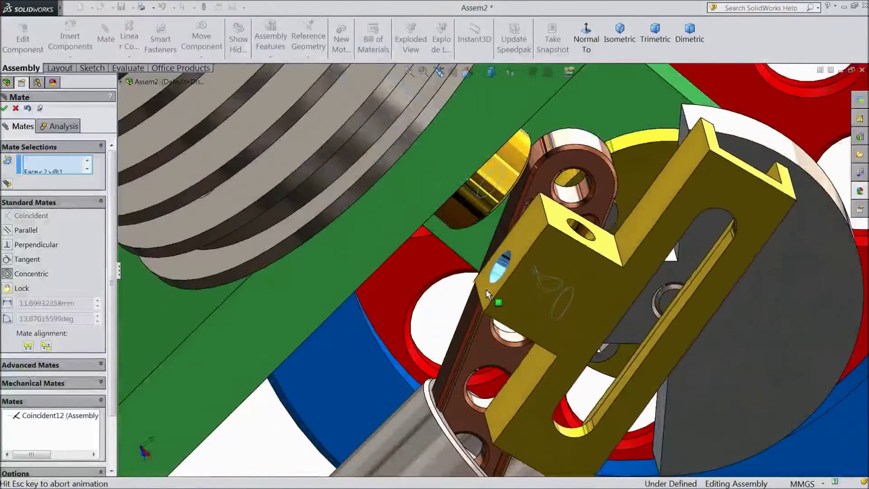
left_click(628, 305)
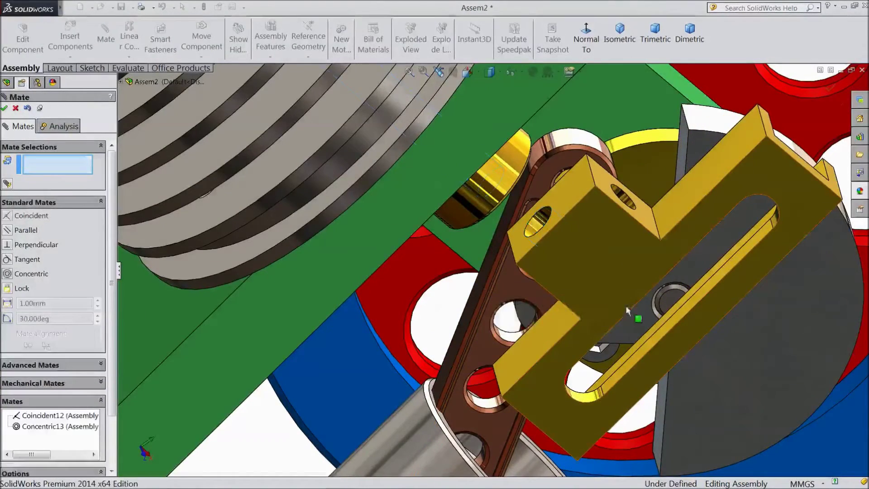
Close the Mate tool and drag the crosshead to check it swings about its hole.
left_click(16, 108)
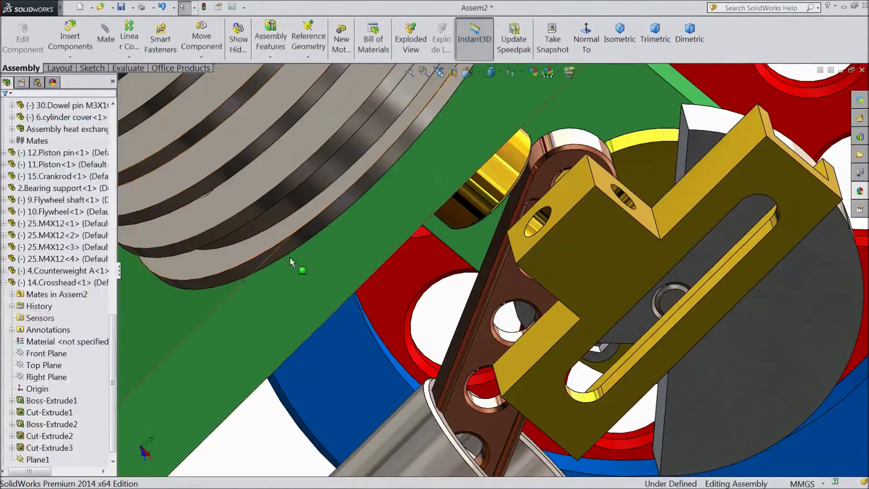
key("f")
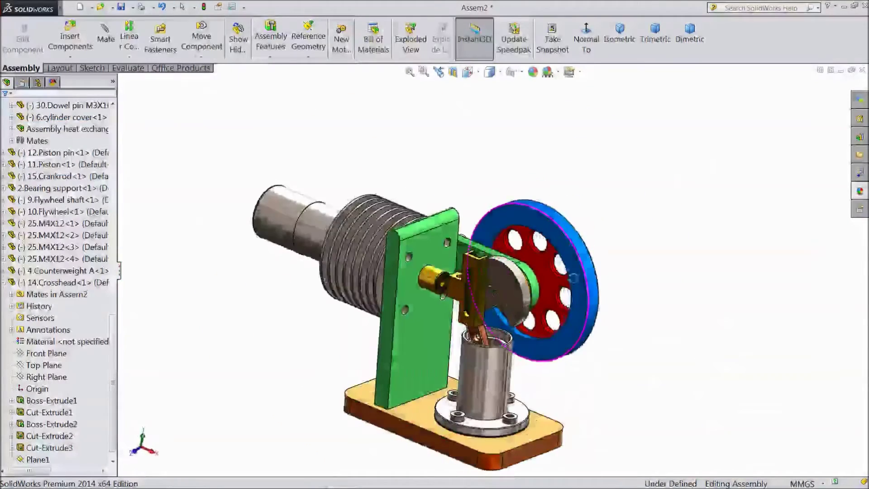
scroll(456, 281, "down", 3)
left_click_drag(456, 281, 472, 313)
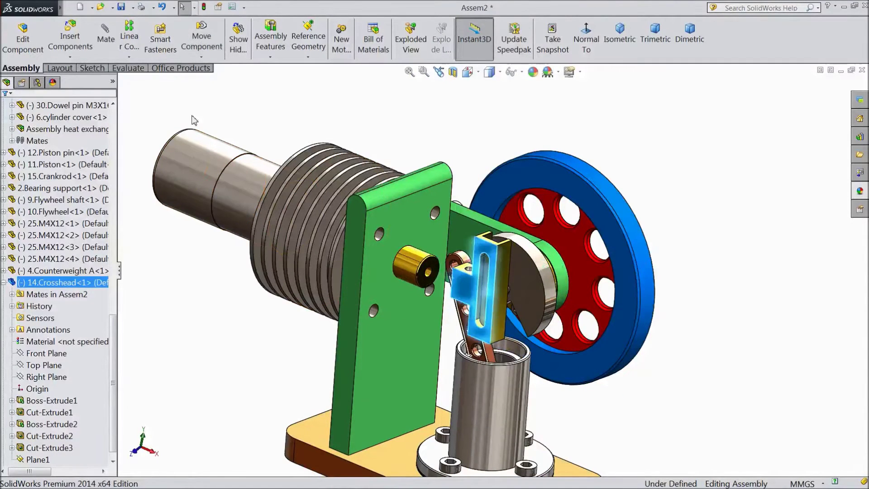
left_click(188, 107)
Insert the 13.Slider part and place it in front of the stand.
left_click(72, 42)
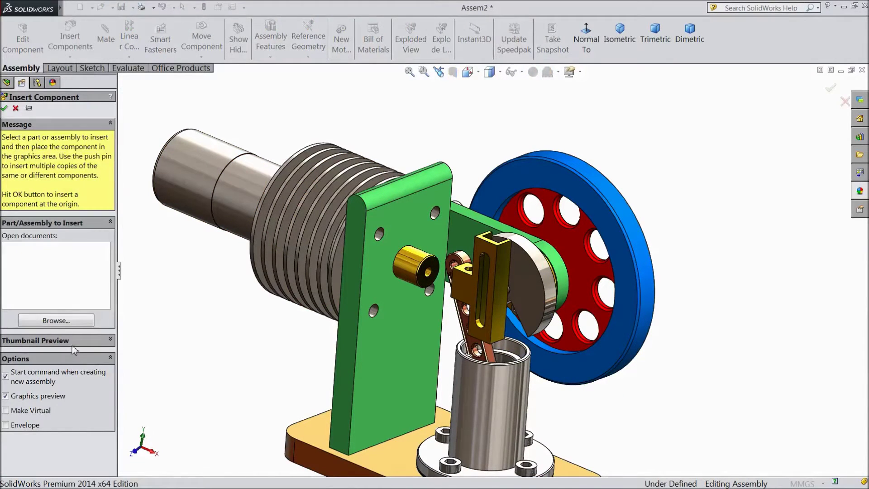
left_click(68, 324)
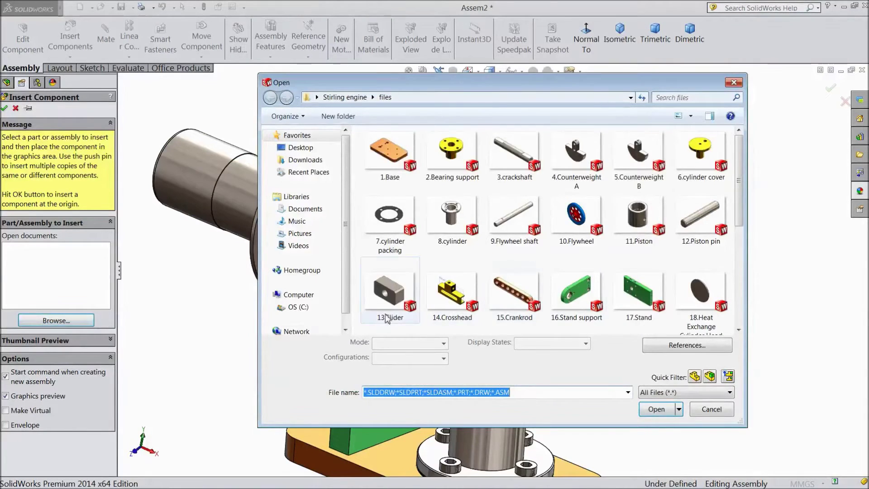
left_click(382, 300)
left_click(653, 409)
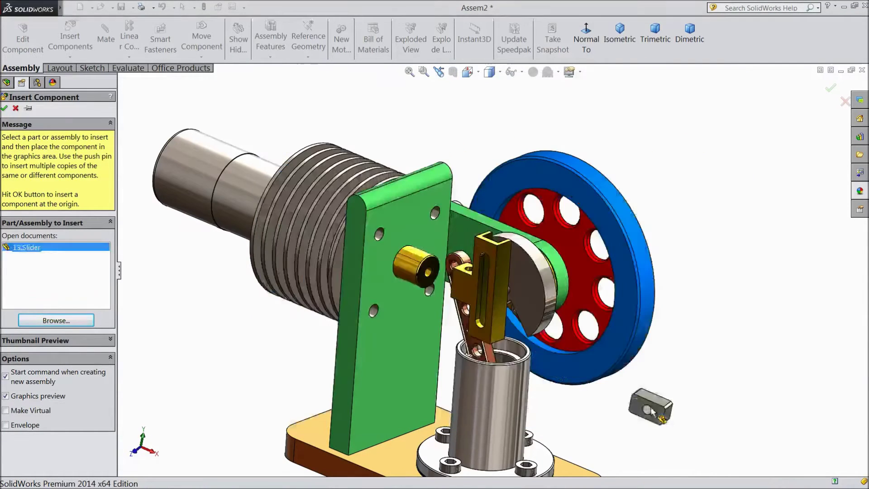
left_click(417, 350)
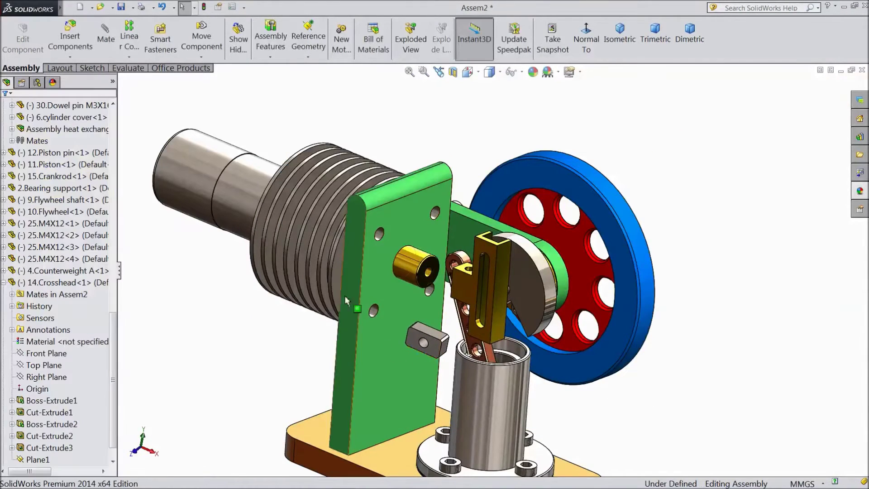
left_click(201, 57)
Rotate the slider block and drag it up beside the crosshead's slot.
left_click(221, 82)
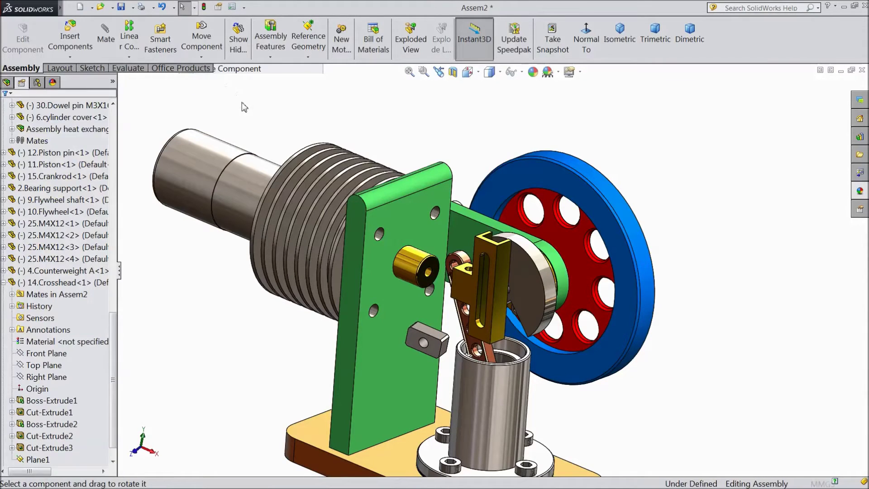
left_click_drag(435, 358, 430, 409)
left_click_drag(424, 334, 438, 386)
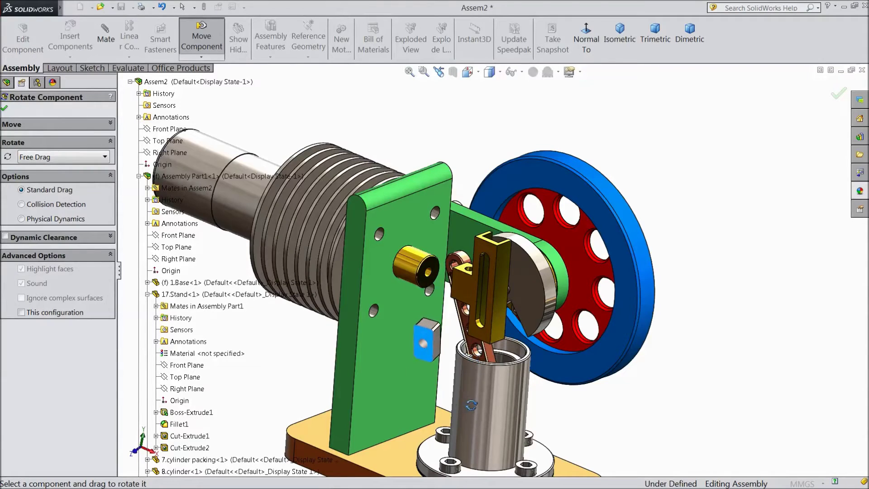
left_click(5, 109)
left_click_drag(423, 338, 490, 284)
middle_click_drag(647, 168, 668, 245)
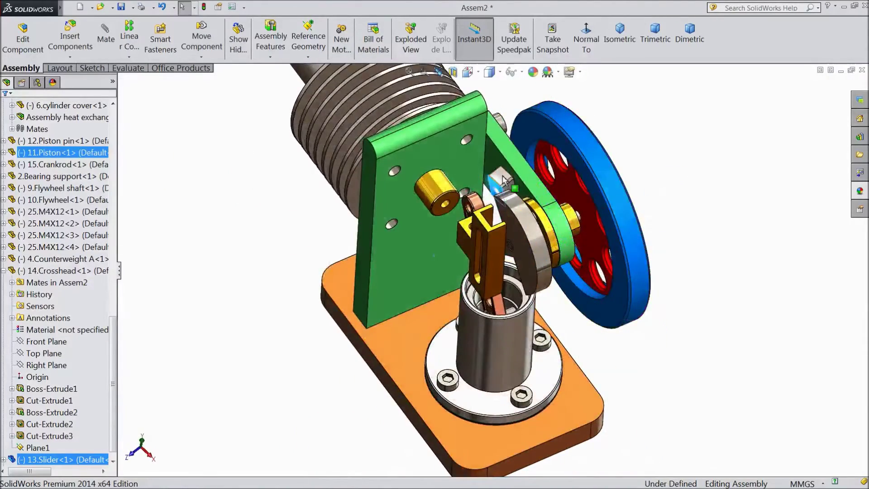
Select the crosshead's Top Plane in the FeatureManager tree.
scroll(503, 181, "down", 8)
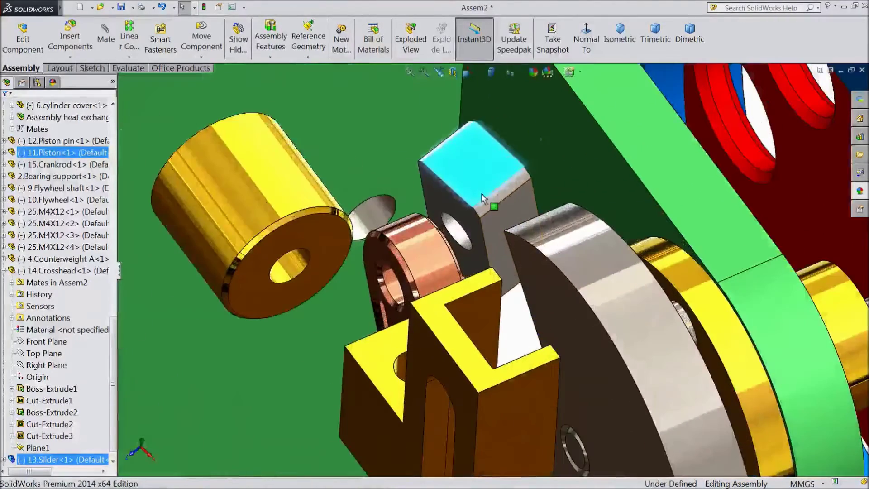
scroll(527, 350, "up", 5)
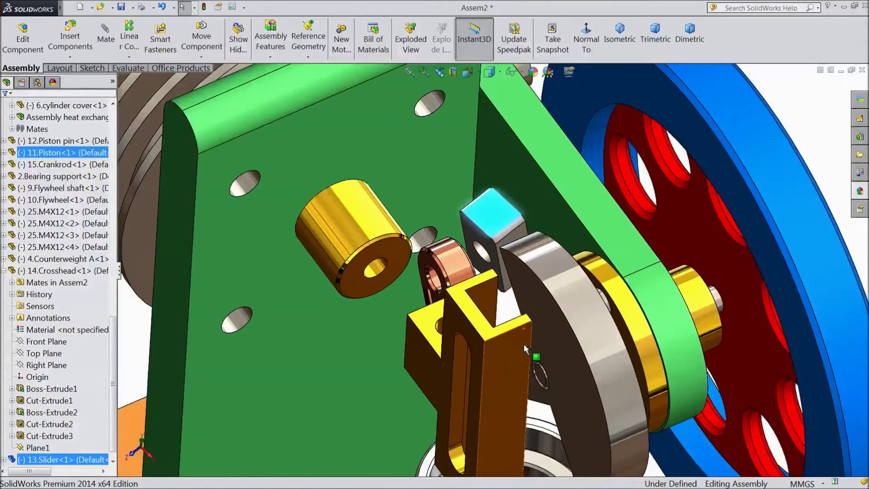
left_click(45, 459)
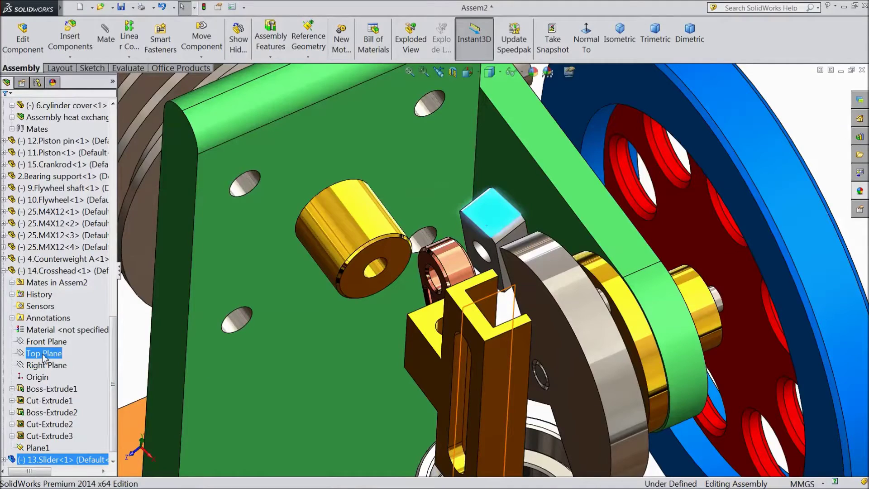
left_click(492, 379)
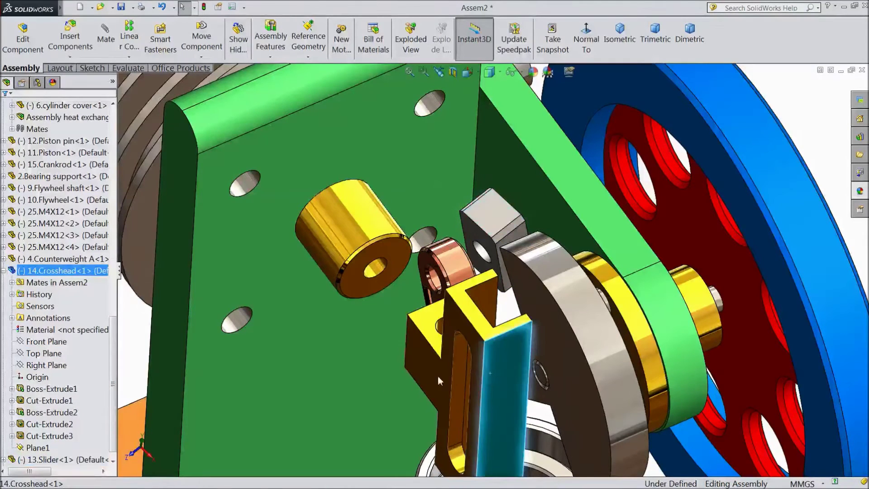
left_click(45, 353)
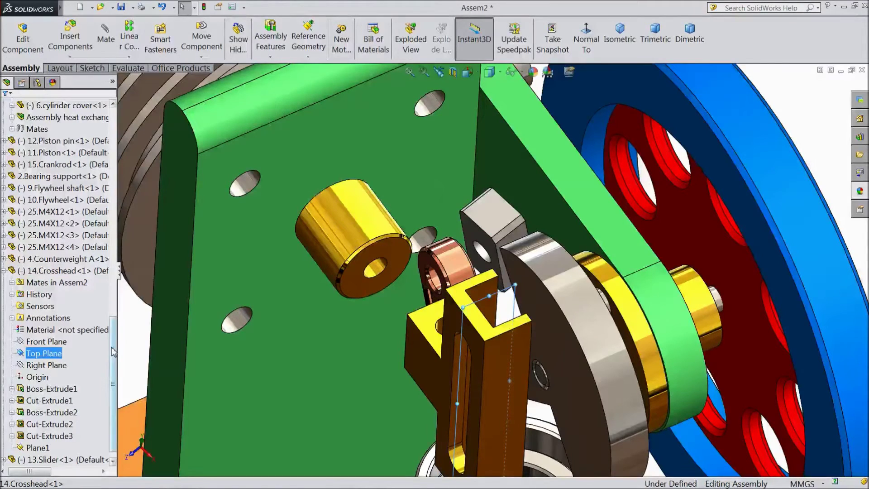
Expand 13.Slider and add its Top Plane to the selection.
scroll(113, 352, "down", 1)
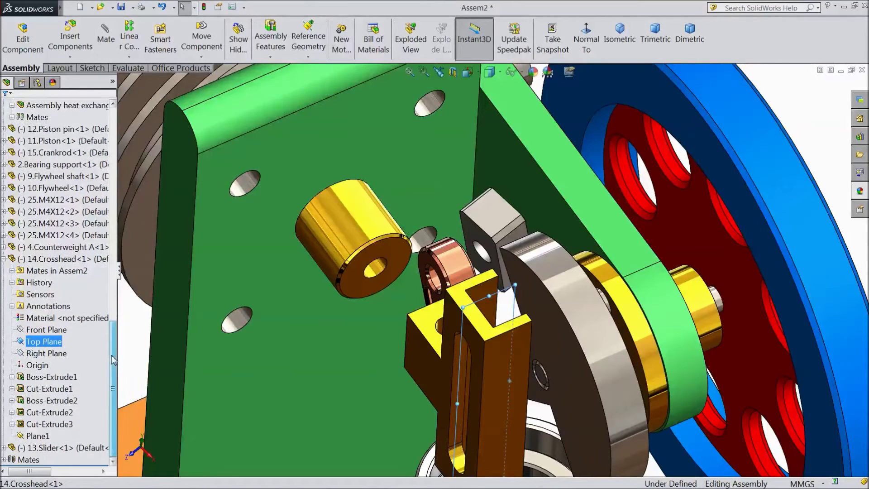
left_click(4, 447)
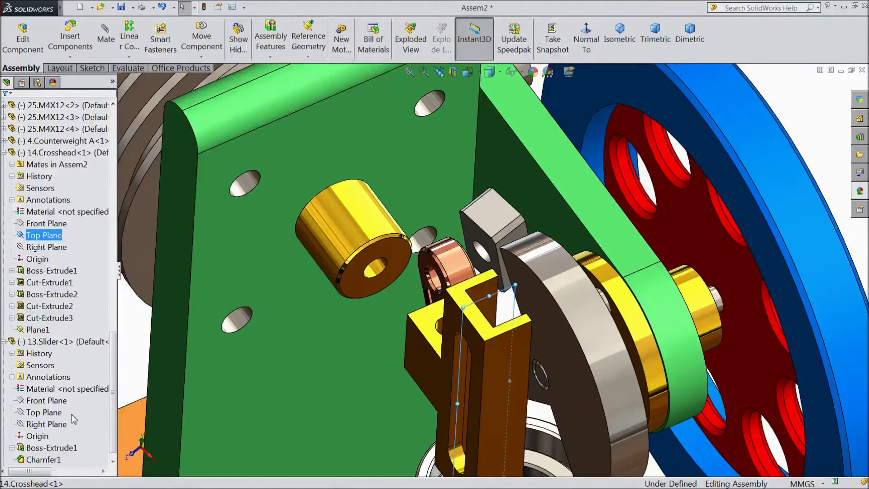
left_click(53, 413, "ctrl")
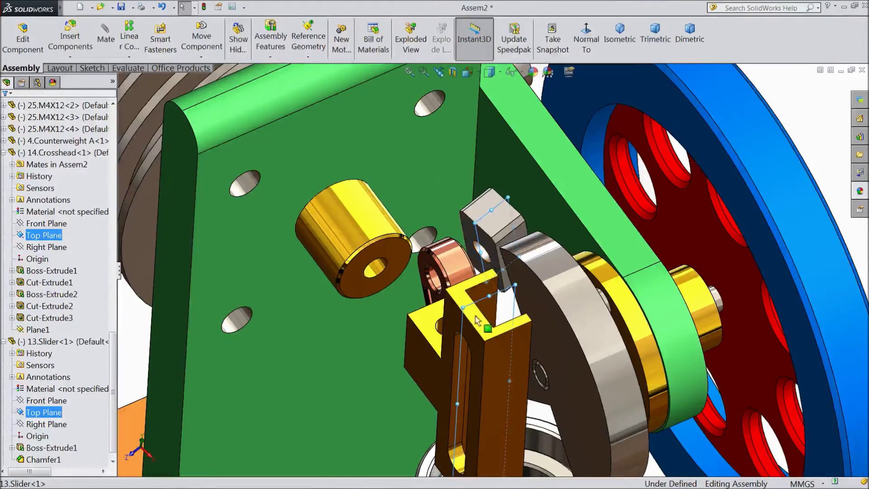
scroll(492, 281, "up", 5)
middle_click_drag(492, 281, 715, 249)
scroll(500, 231, "down", 3)
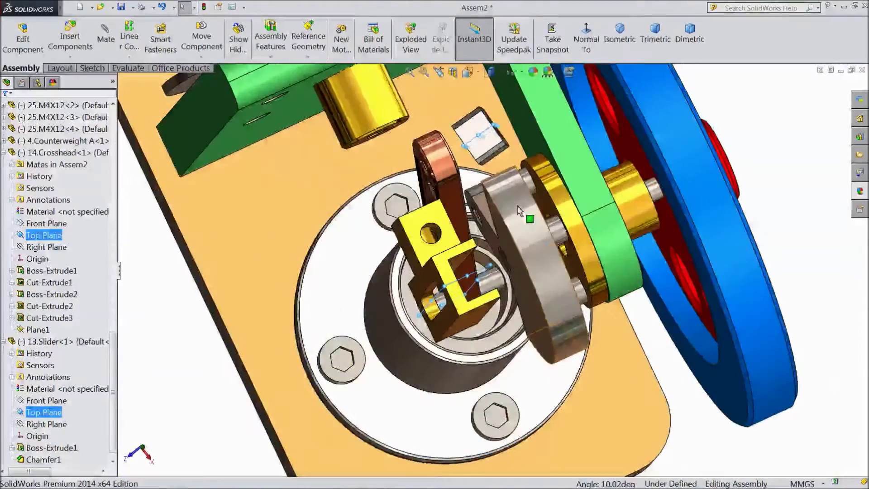
Start a Coincident mate between the Crosshead and Slider Top Planes and check its 0mm preview.
left_click(105, 43)
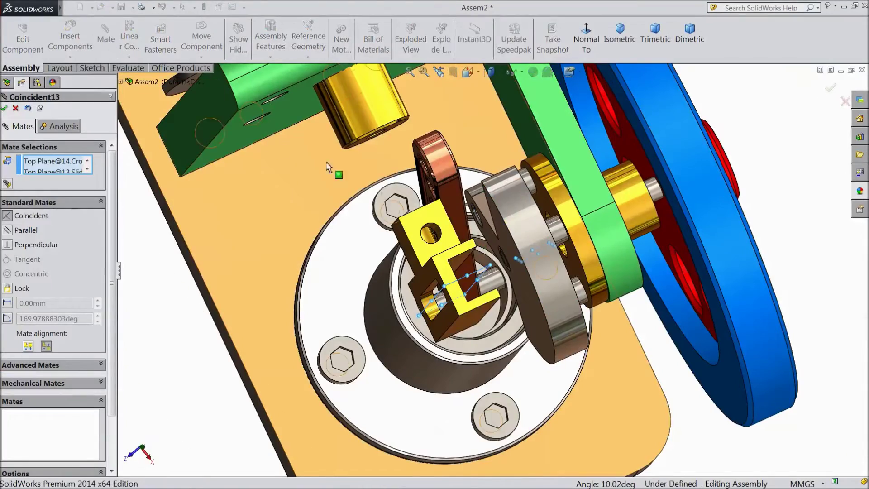
middle_click_drag(599, 292, 640, 323)
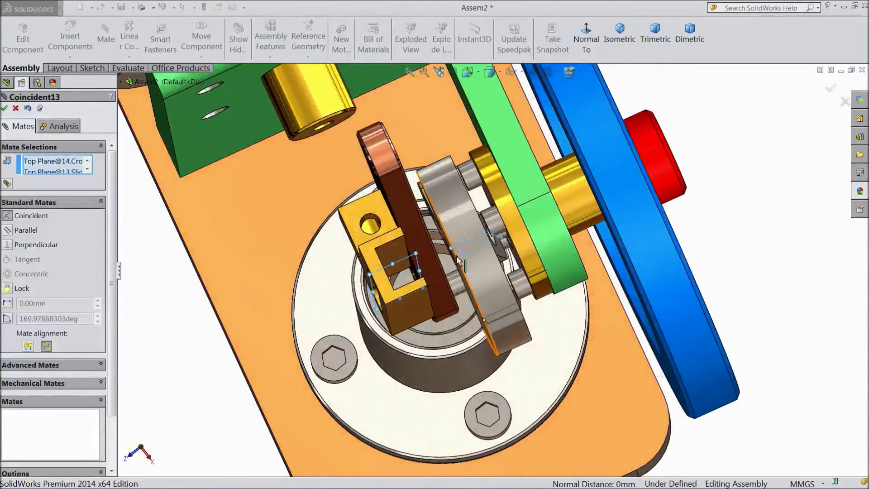
middle_click_drag(483, 270, 484, 279)
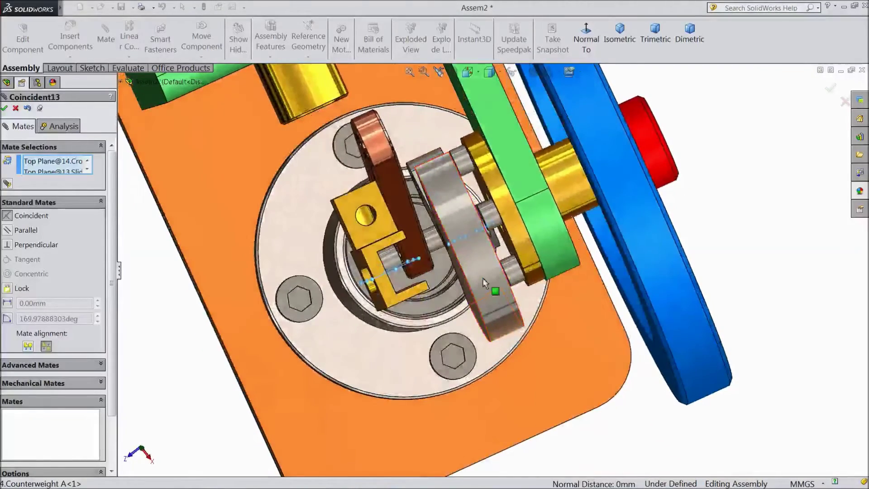
Accept the Top Plane coincident mate, Coincident13, and reorient the view around the crosshead.
left_click(4, 108)
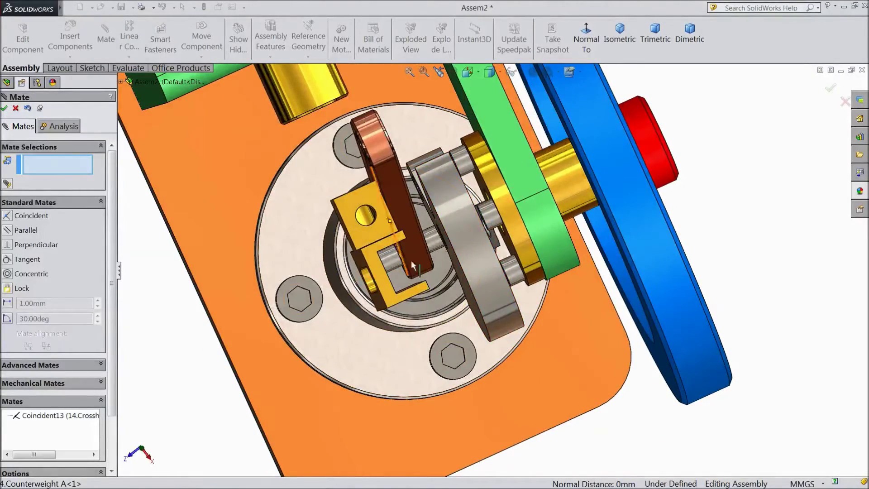
middle_click_drag(480, 230, 491, 250)
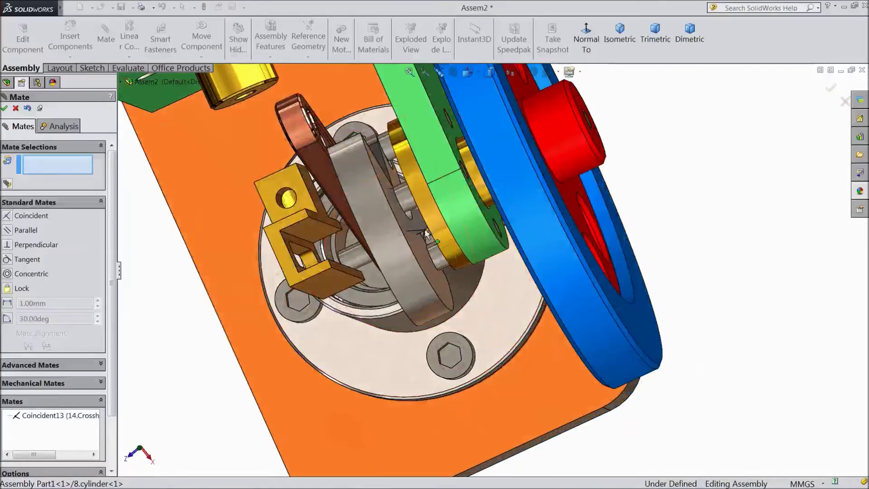
middle_click_drag(229, 281, 174, 281)
scroll(462, 229, "down", 6)
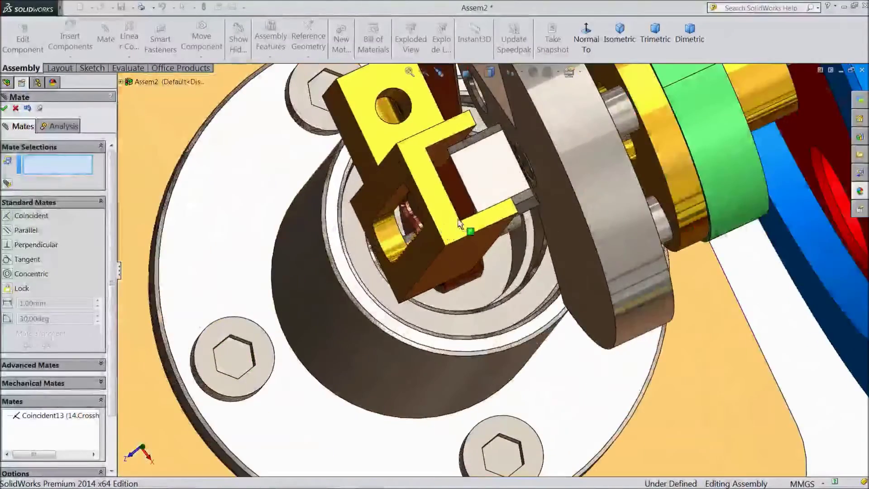
scroll(498, 190, "up", 3)
scroll(514, 180, "down", 6)
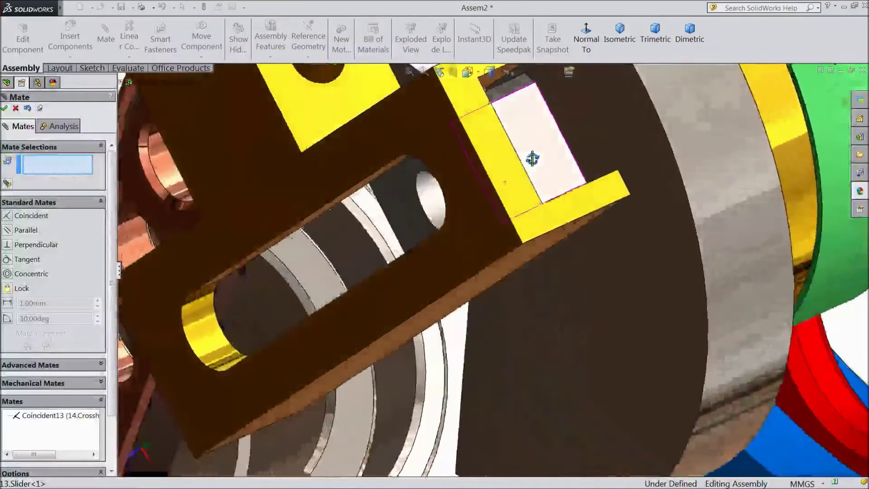
Mate the slider face coincident with the crosshead's inner slot face as Coincident14.
left_click(422, 218)
middle_click_drag(423, 219, 507, 193)
left_click(365, 156)
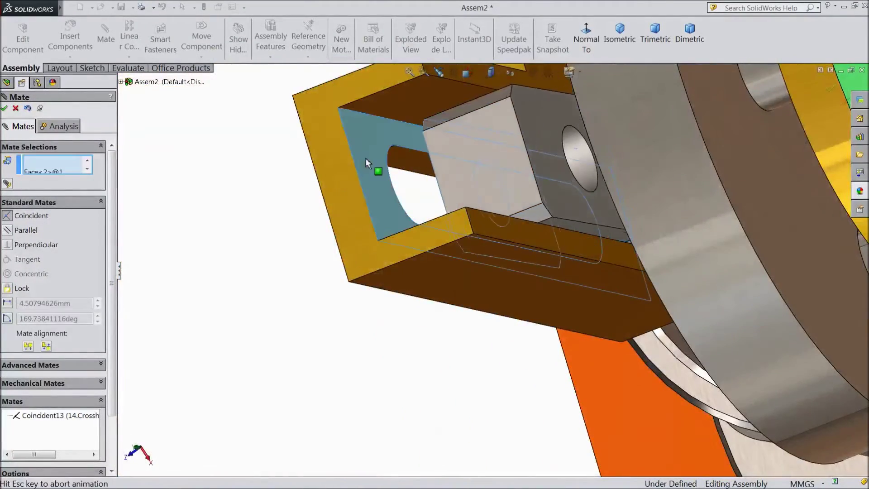
left_click(355, 144)
middle_click_drag(301, 269, 357, 253)
Drag the crosshead to test its current movement.
scroll(393, 281, "up", 3)
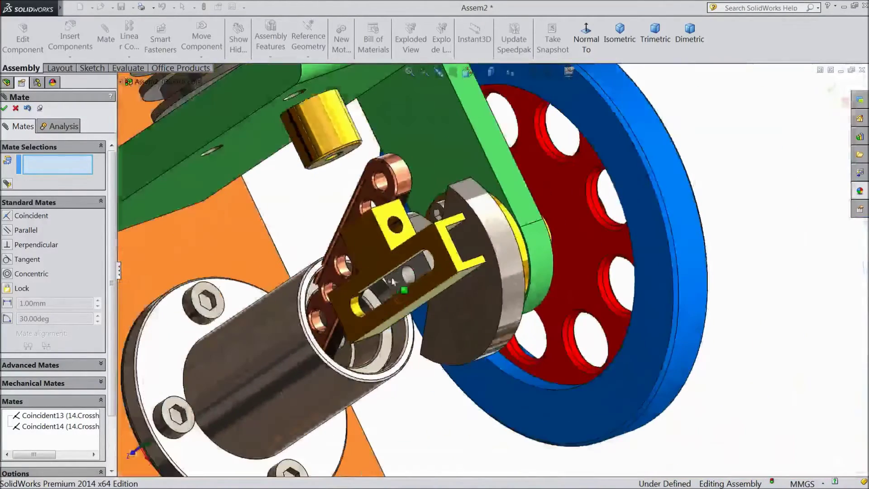
left_click_drag(424, 268, 420, 274)
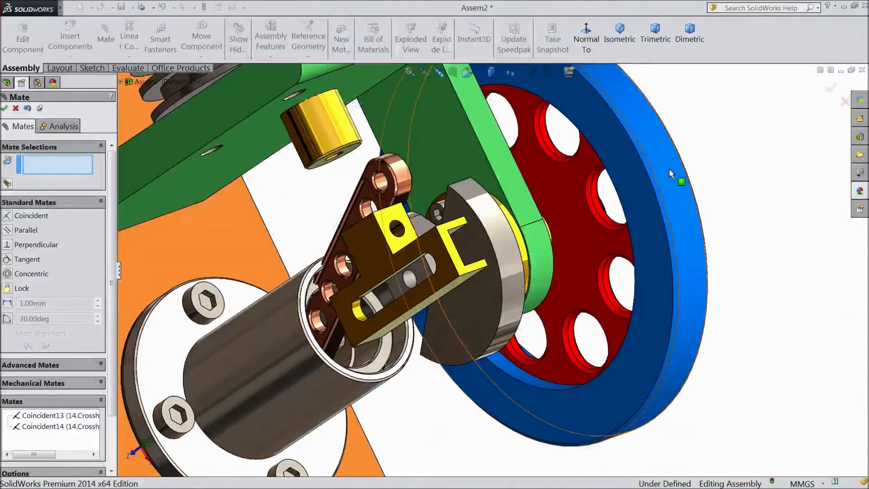
middle_click_drag(303, 197, 283, 189)
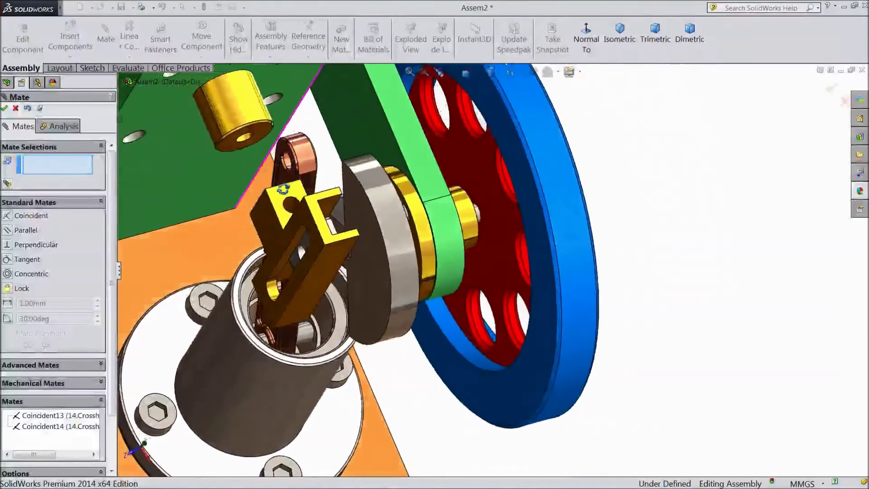
scroll(337, 256, "down", 5)
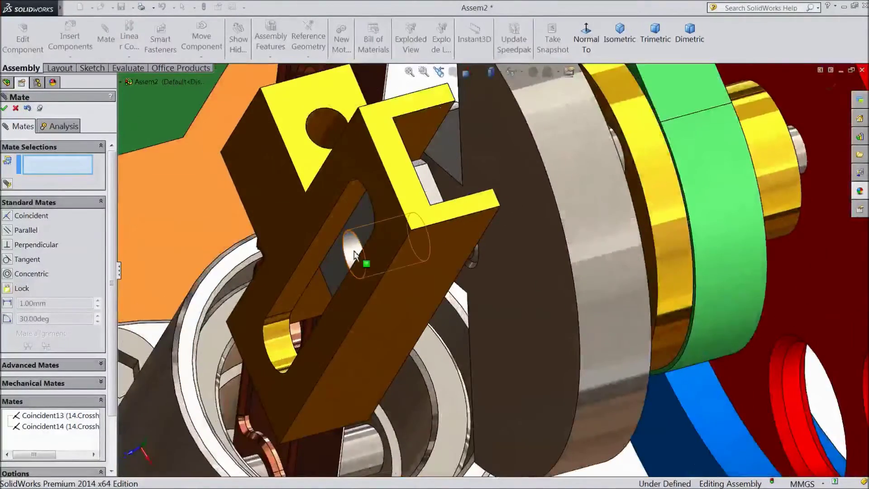
Make the slider hole concentric with the counterweight hole and close Mate.
left_click(352, 252)
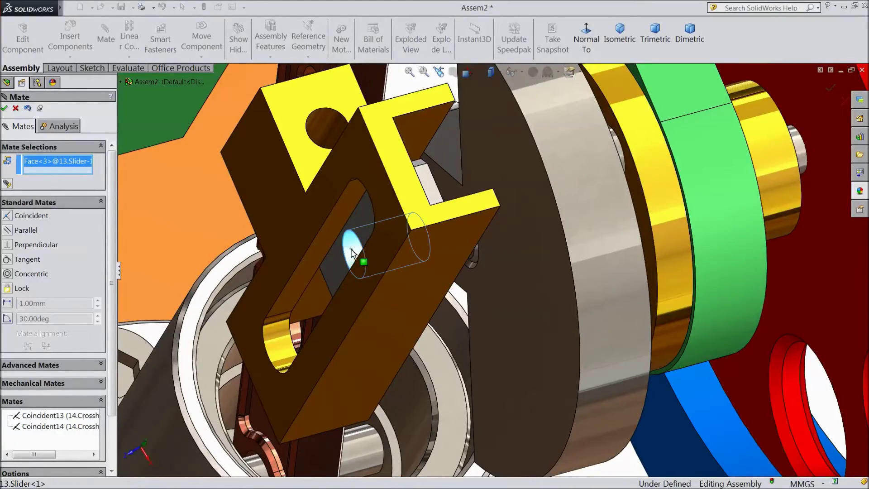
middle_click_drag(293, 231, 290, 248)
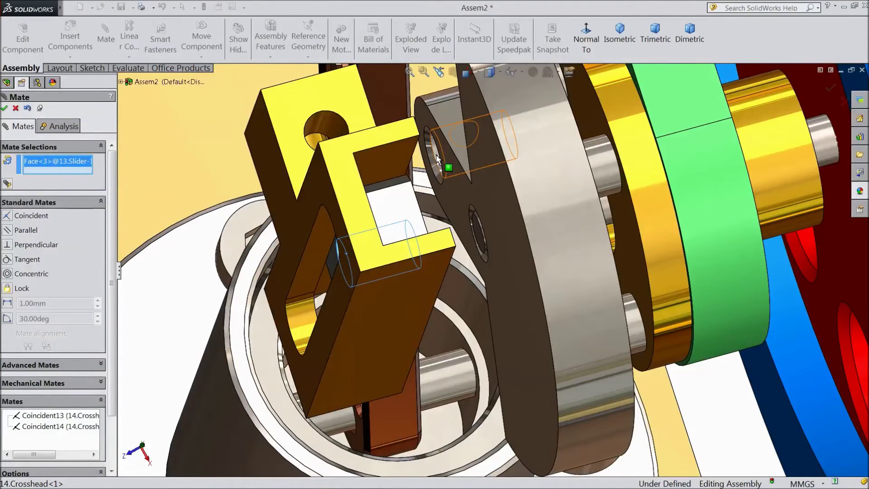
left_click(436, 154)
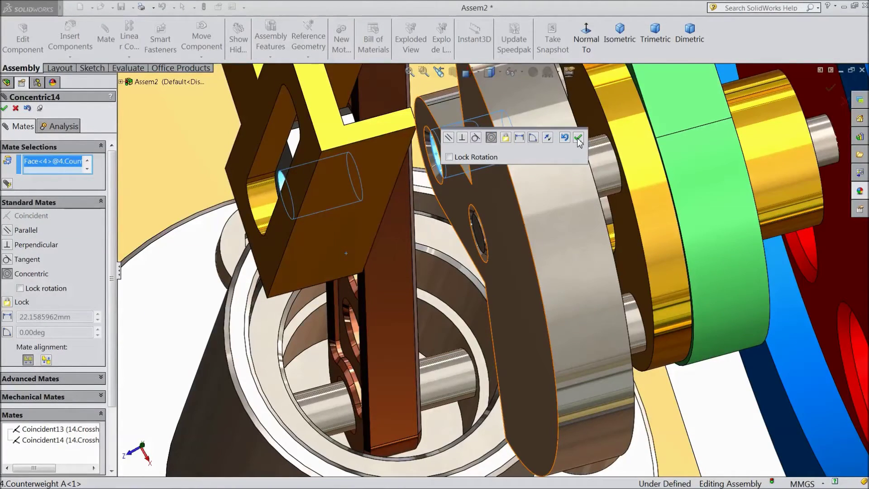
left_click(578, 139)
scroll(369, 201, "up", 5)
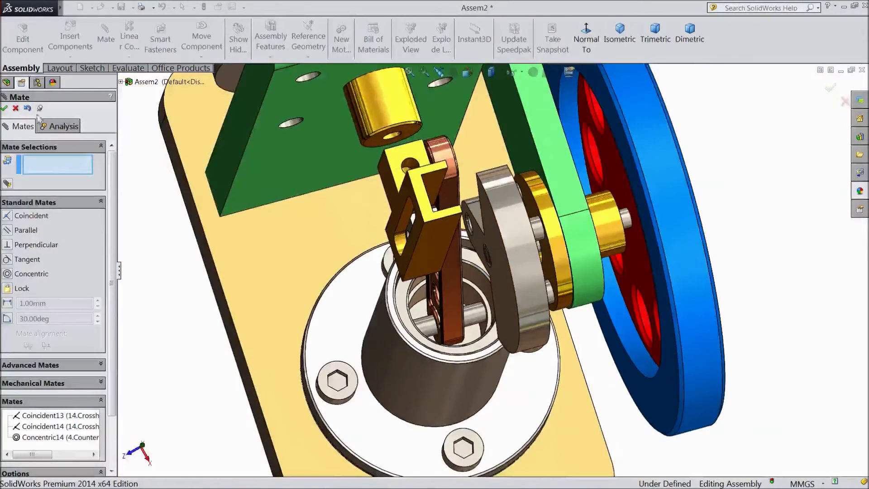
left_click(16, 108)
Drag the crosshead to turn the crank and counterweight, leaving it tilted above the crankrod.
scroll(159, 277, "up", 4)
middle_click_drag(258, 324, 267, 217)
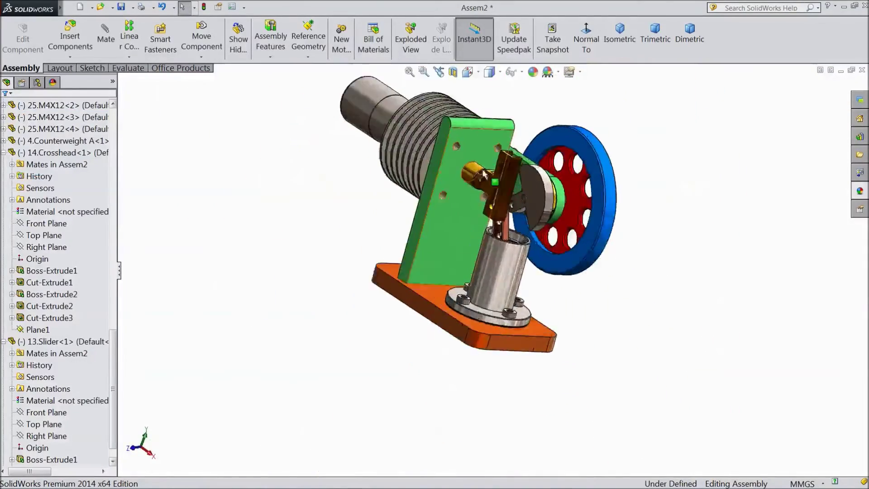
scroll(670, 187, "down", 3)
middle_click_drag(726, 163, 751, 184)
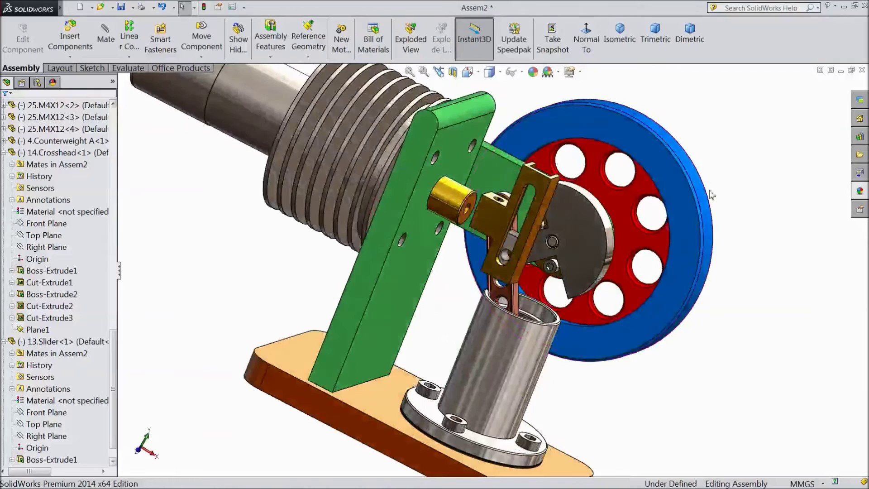
left_click_drag(533, 255, 521, 217)
key("Escape")
left_click(200, 278)
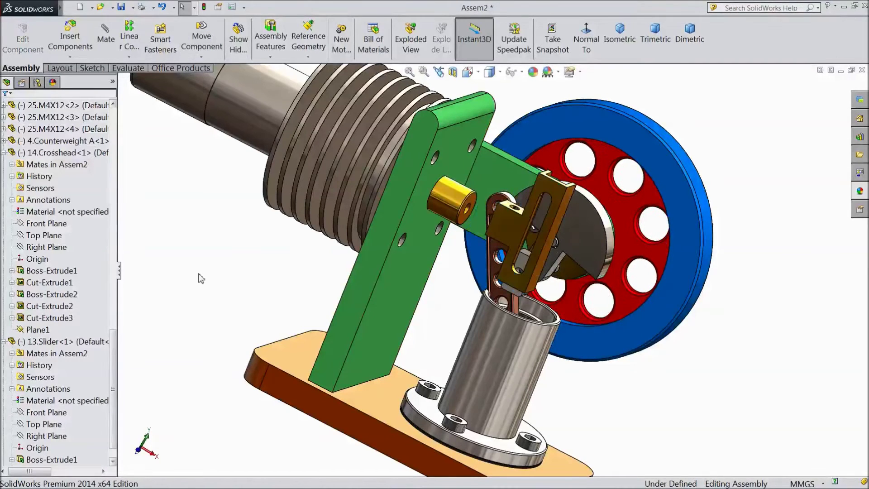
Insert the 3.crackshaft part from file, placing it beside the cylinder.
left_click(72, 39)
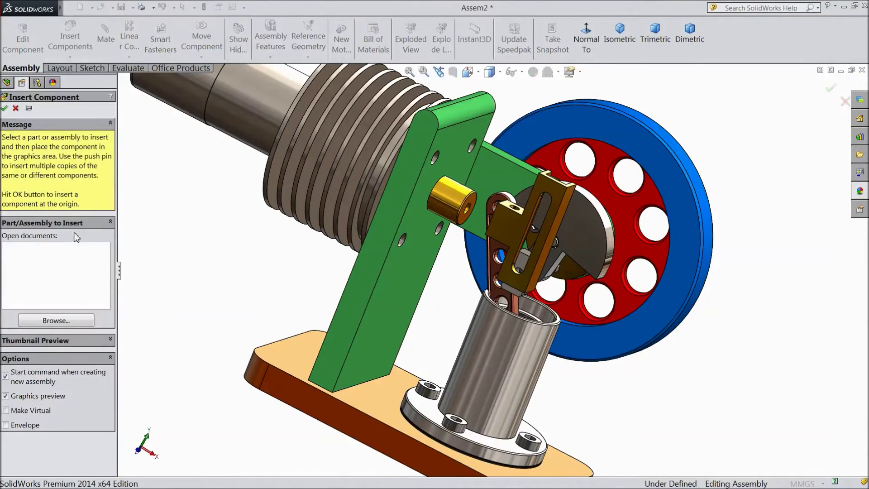
left_click(55, 322)
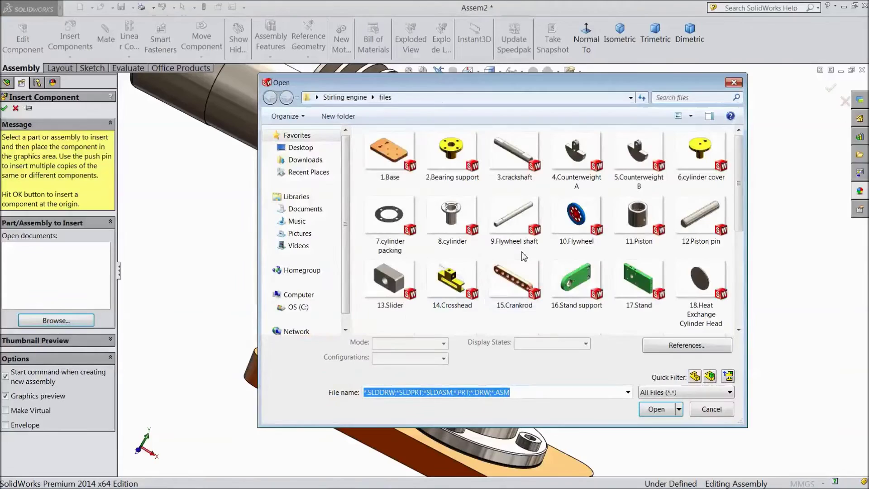
left_click(518, 158)
left_click(657, 409)
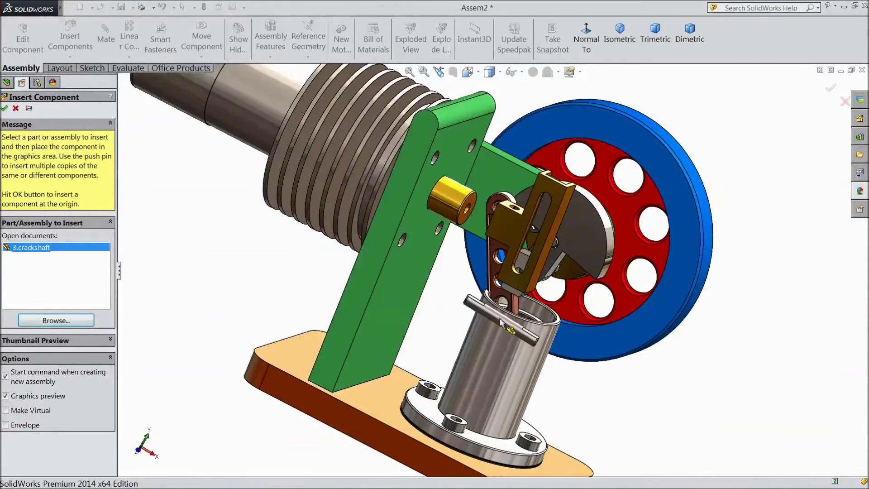
left_click(491, 291)
Drag the crosshead to rotate the mechanism.
scroll(498, 280, "down", 3)
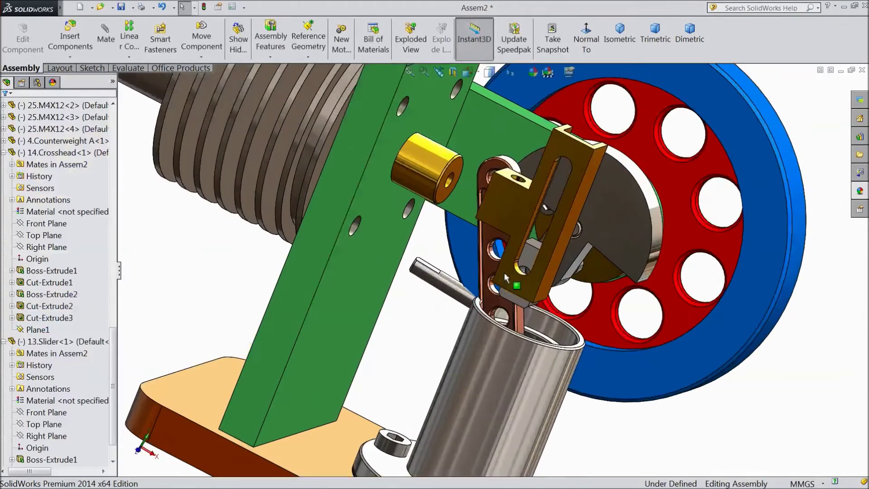
left_click_drag(514, 218, 479, 200)
scroll(514, 221, "down", 2)
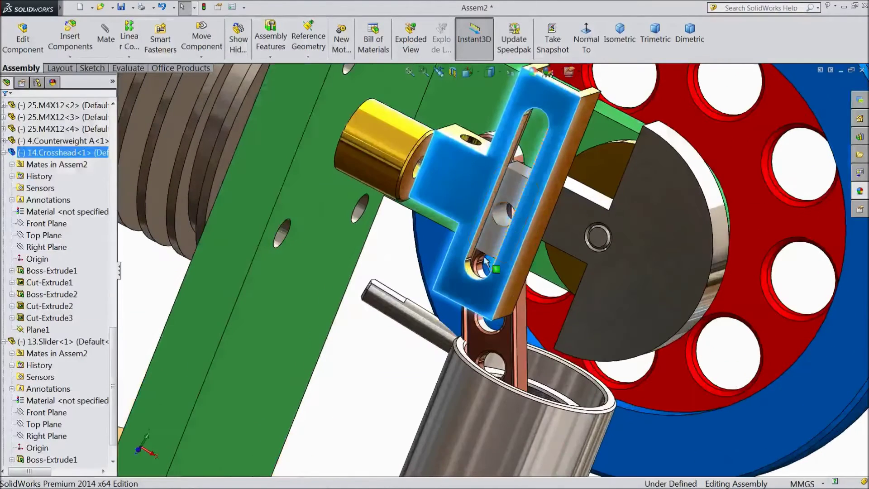
Mate the crankshaft pin concentric with the slider's hole in the crosshead as Concentric15.
left_click(410, 327)
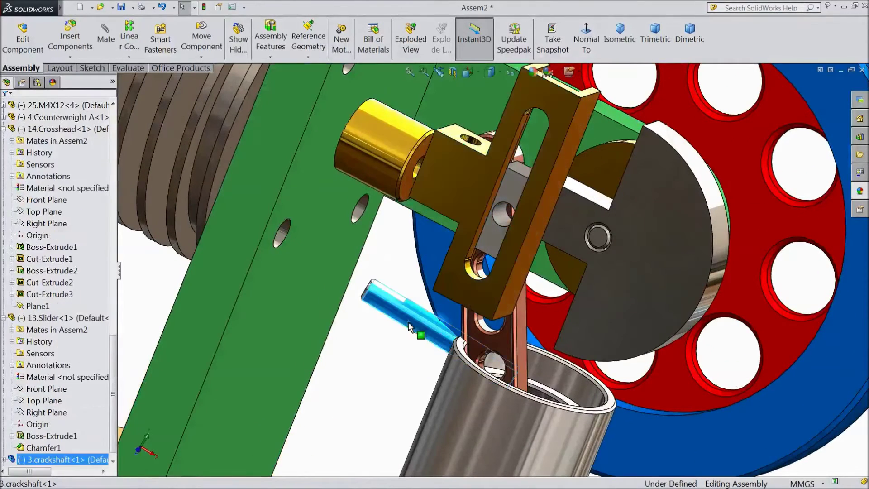
left_click(106, 44)
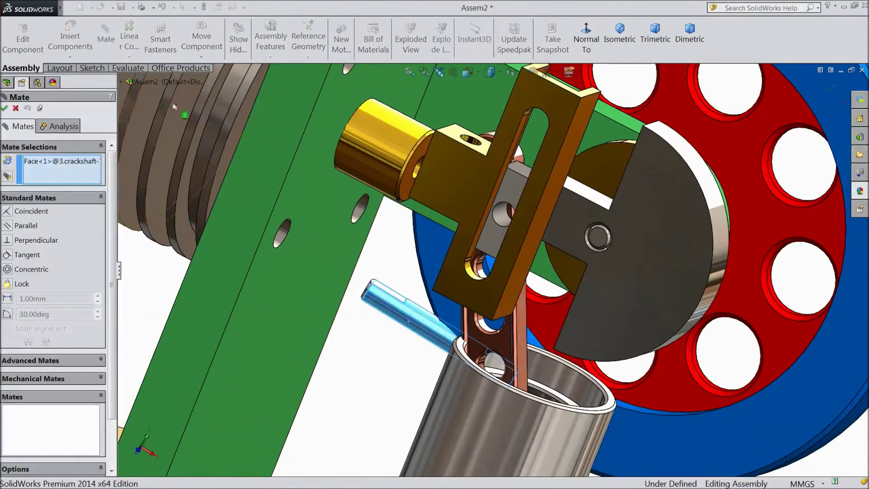
left_click(501, 220)
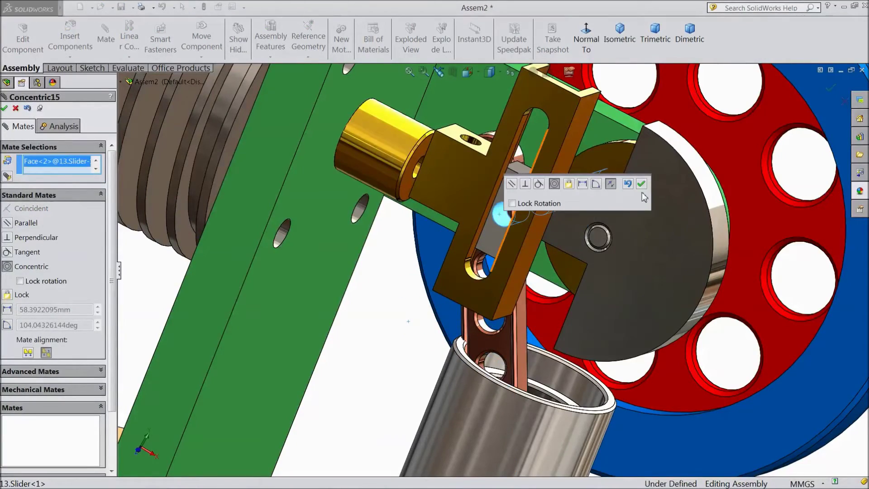
left_click(641, 184)
Drag the crankshaft pin into the yellow crosshead, then cancel the unfinished mate.
middle_click_drag(641, 185, 594, 266)
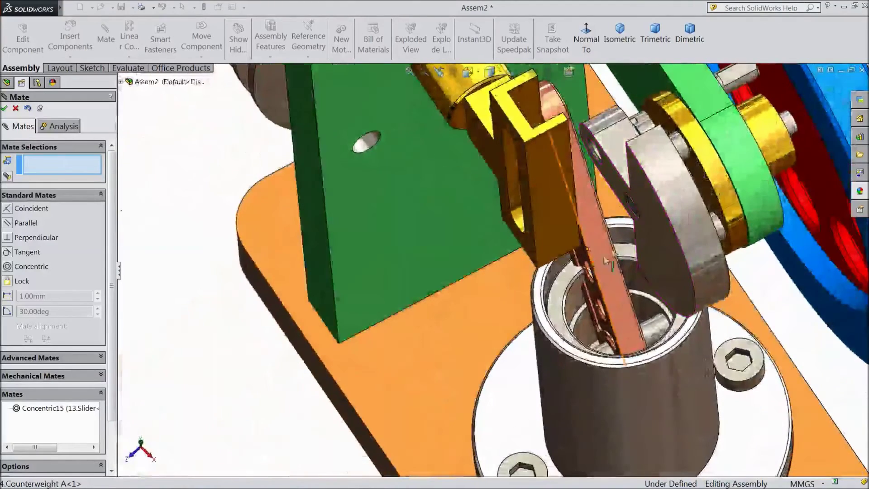
left_click(685, 108)
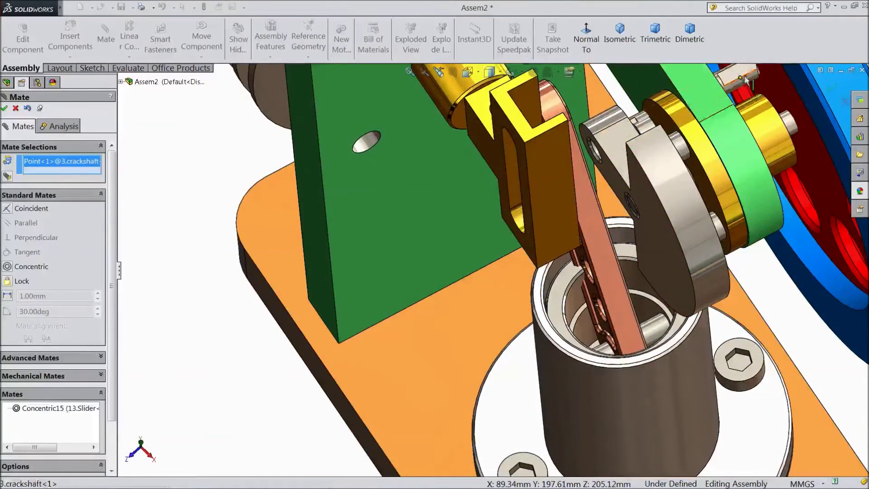
left_click_drag(734, 77, 565, 152)
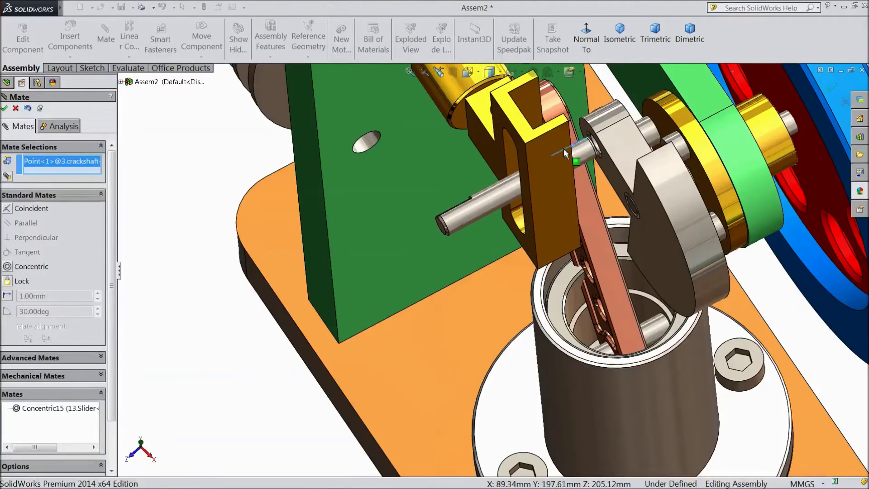
left_click(5, 108)
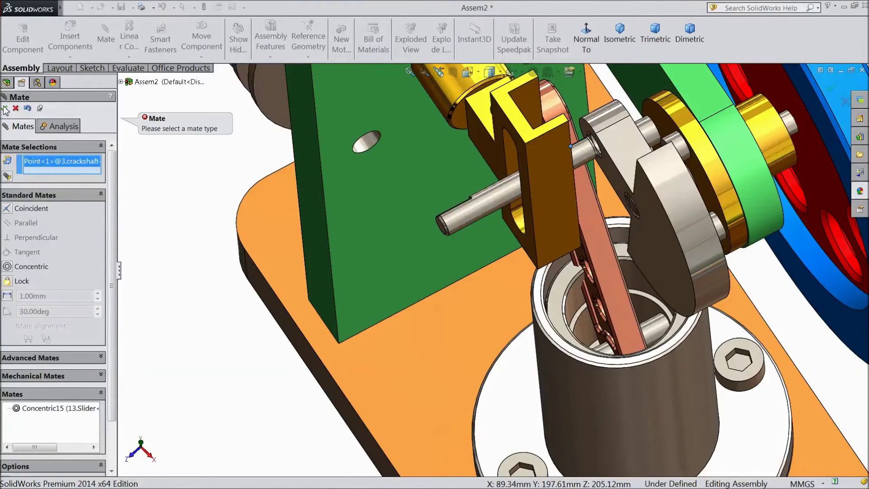
left_click(15, 109)
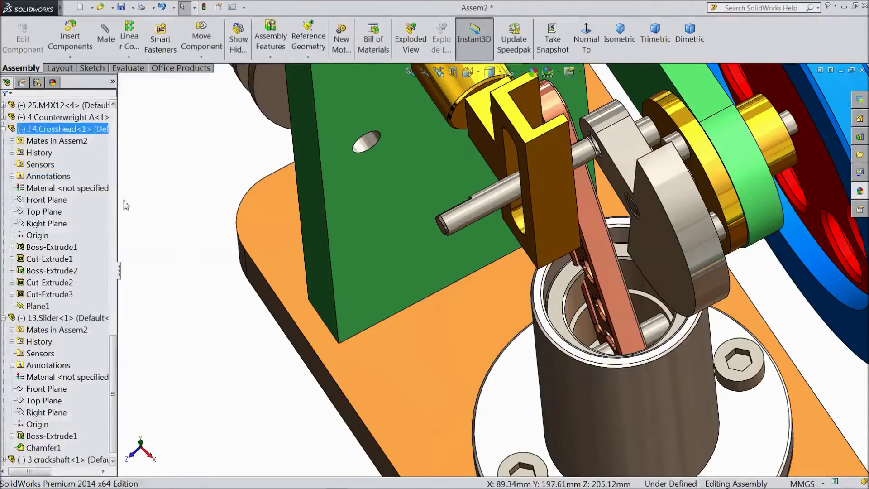
Select the stand's Top Plane in the FeatureManager tree.
left_click(4, 129)
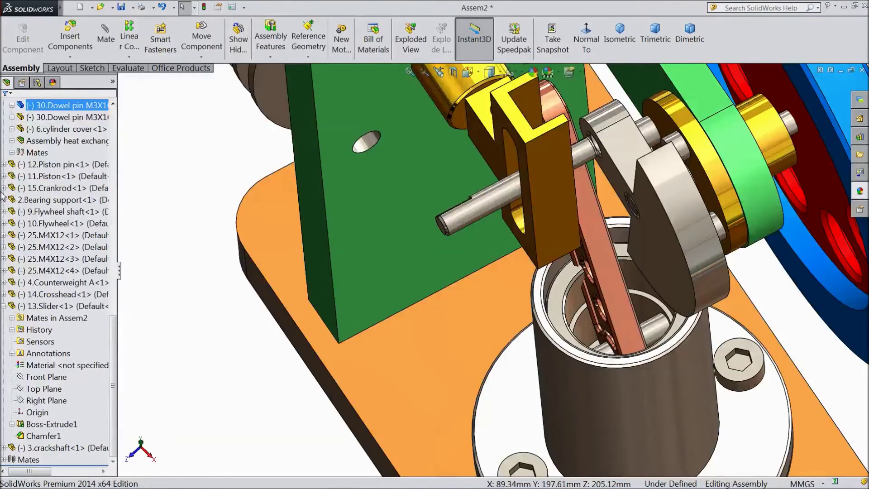
left_click(397, 207)
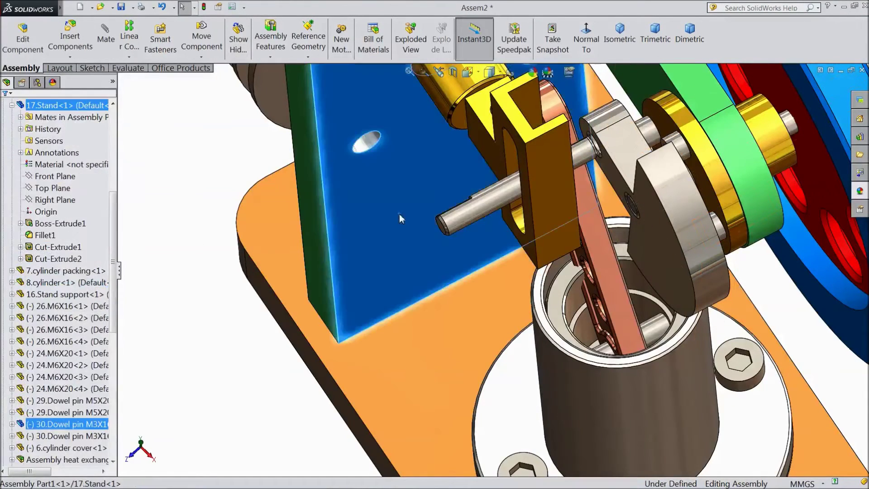
middle_click_drag(397, 206, 339, 219)
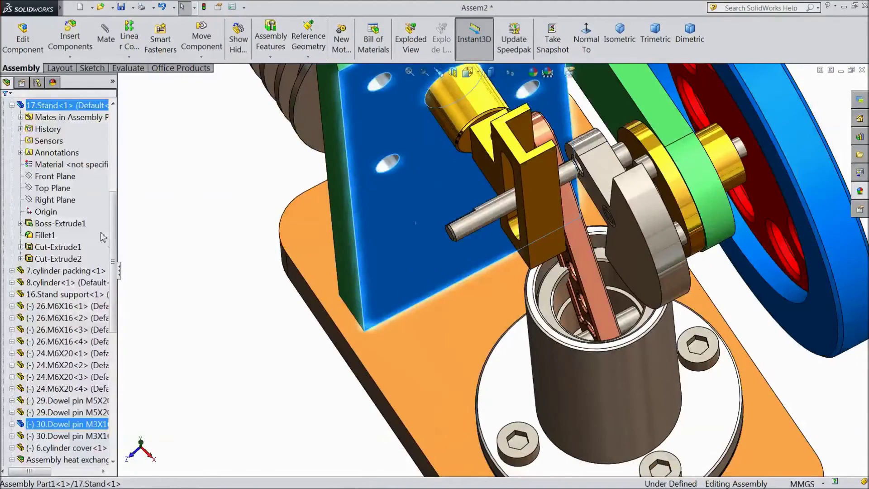
scroll(110, 247, "up", 3)
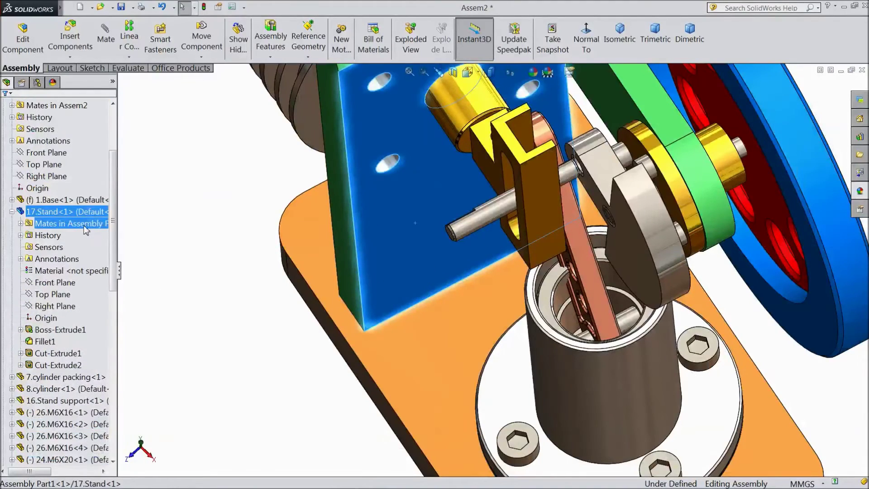
left_click(53, 295)
middle_click_drag(241, 298, 420, 242)
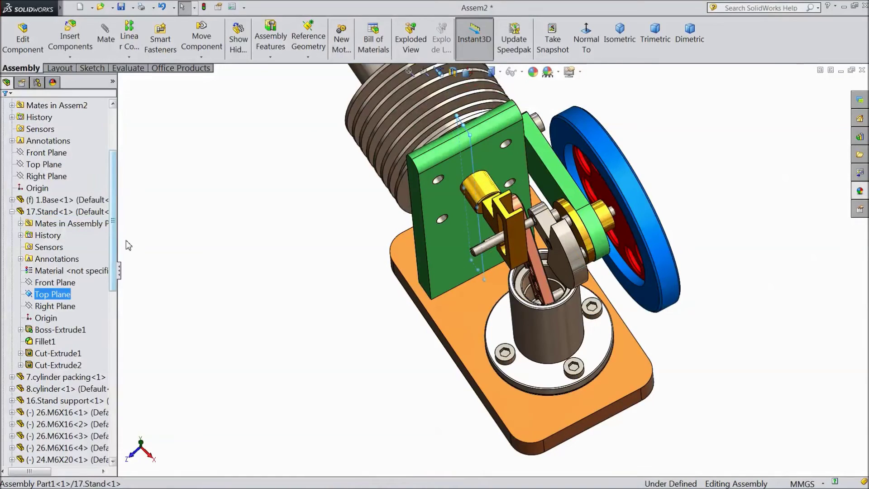
scroll(113, 240, "down", 12)
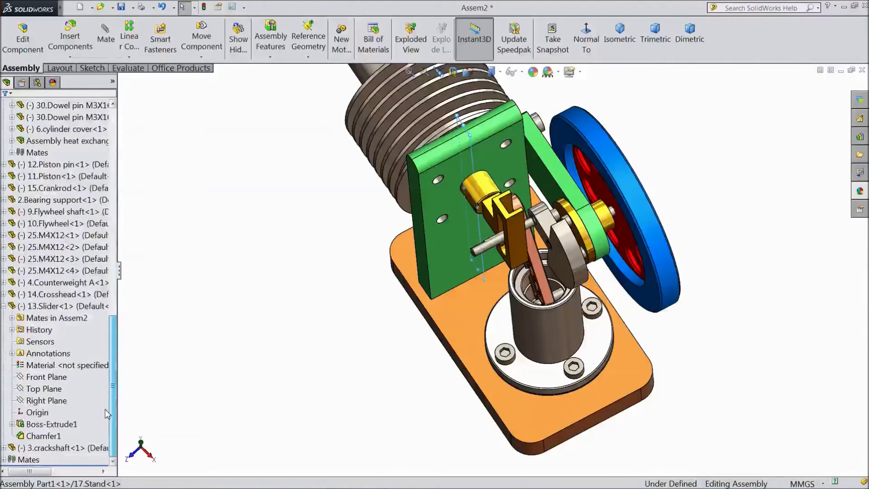
Expand 3.crackshaft, preview its planes, and add its Right Plane to the selection.
left_click(4, 447)
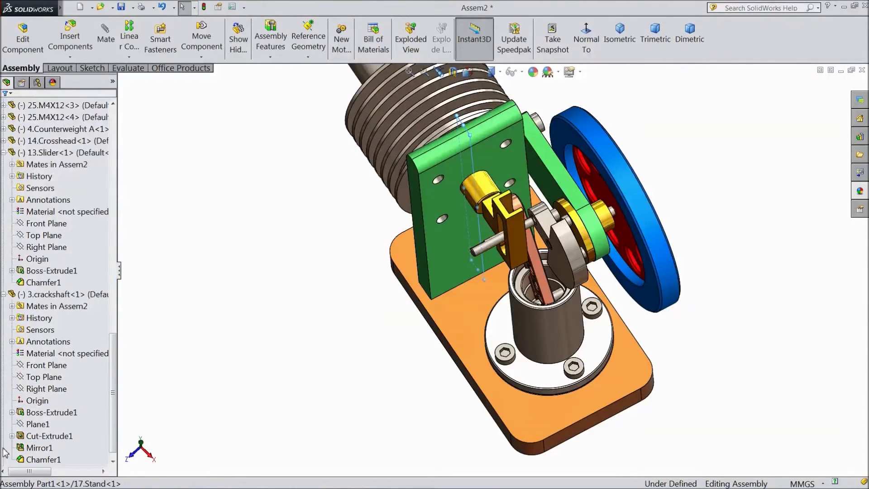
left_click(51, 380)
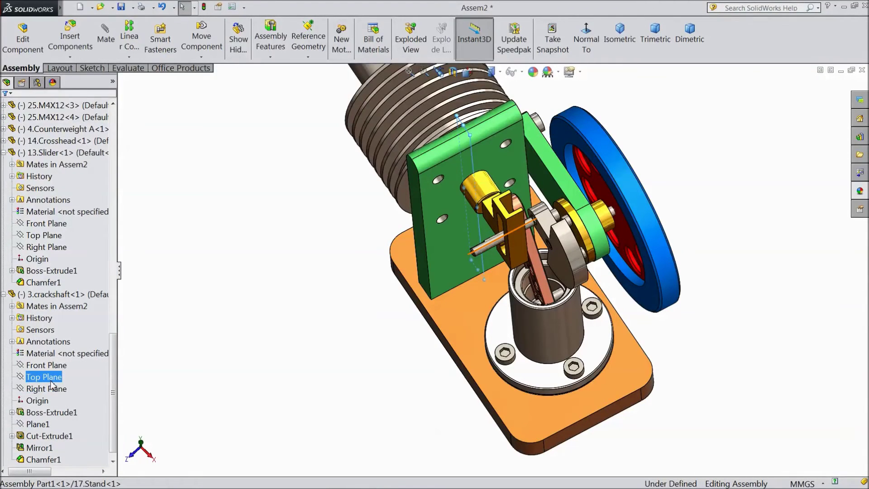
left_click(49, 365)
left_click(52, 377)
left_click(47, 388)
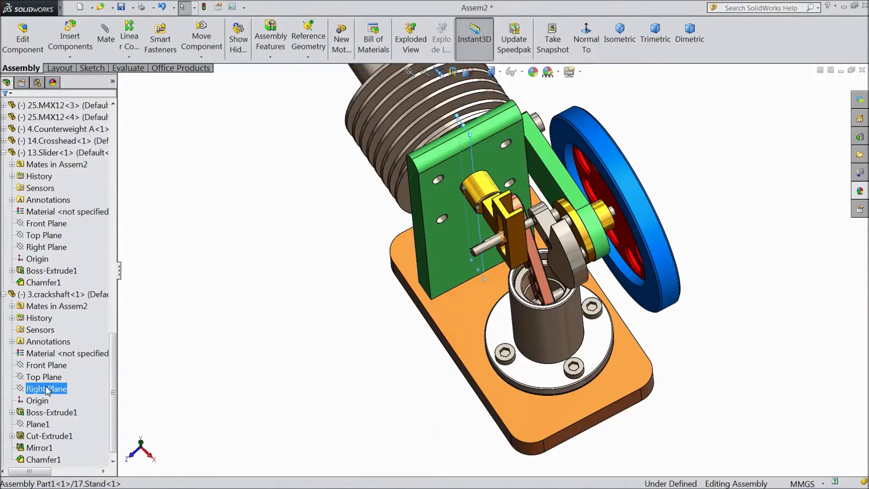
scroll(558, 262, "down", 5)
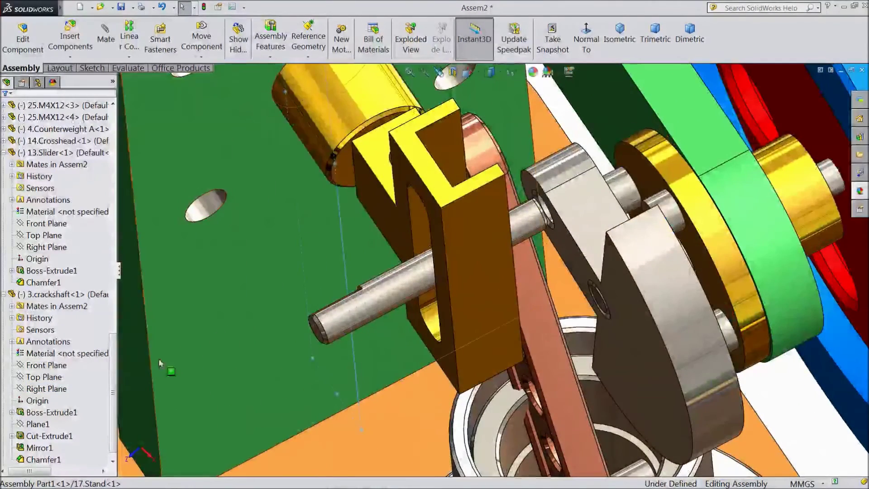
left_click(63, 390)
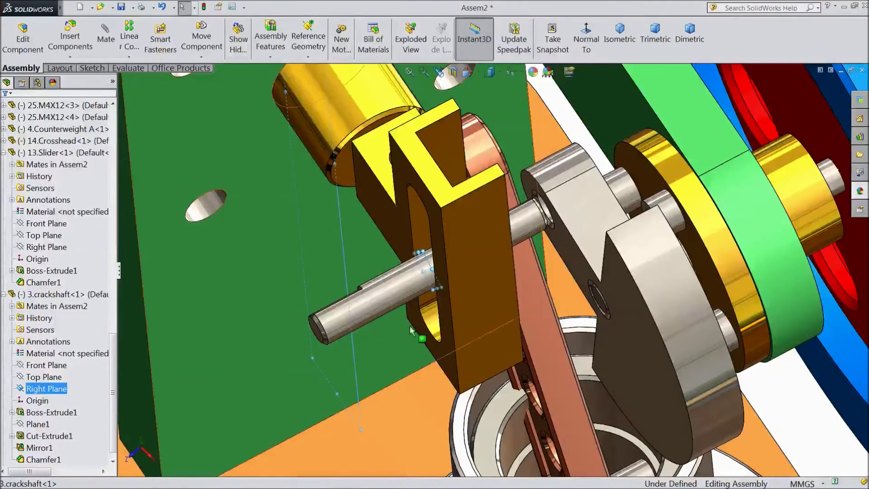
scroll(445, 285, "up", 3)
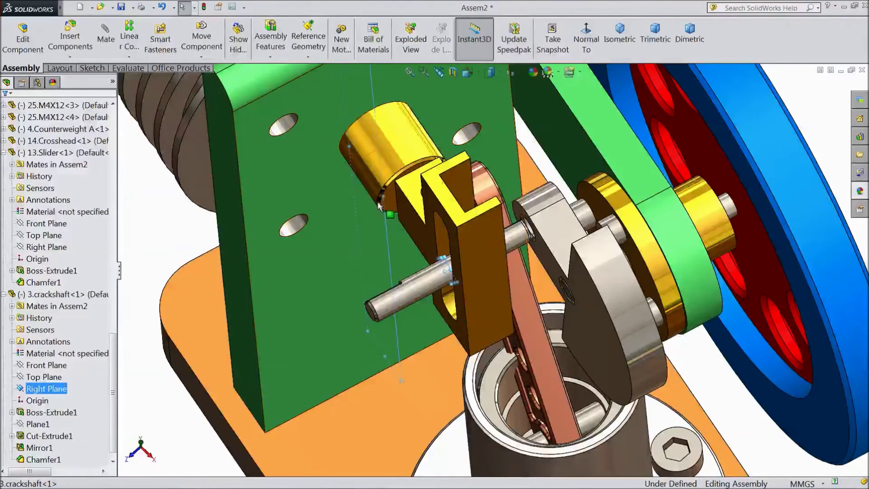
Create the Coincident15 mate between the two planes, centring the crankshaft pin.
left_click(161, 80)
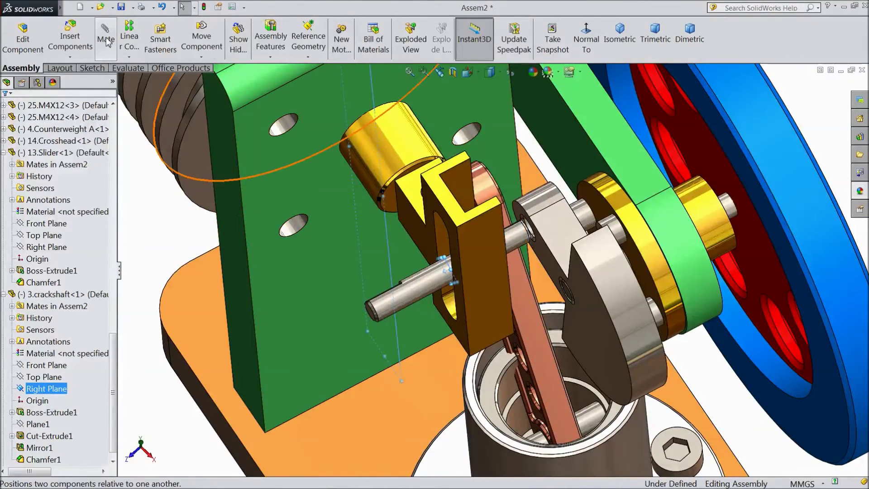
left_click(107, 42)
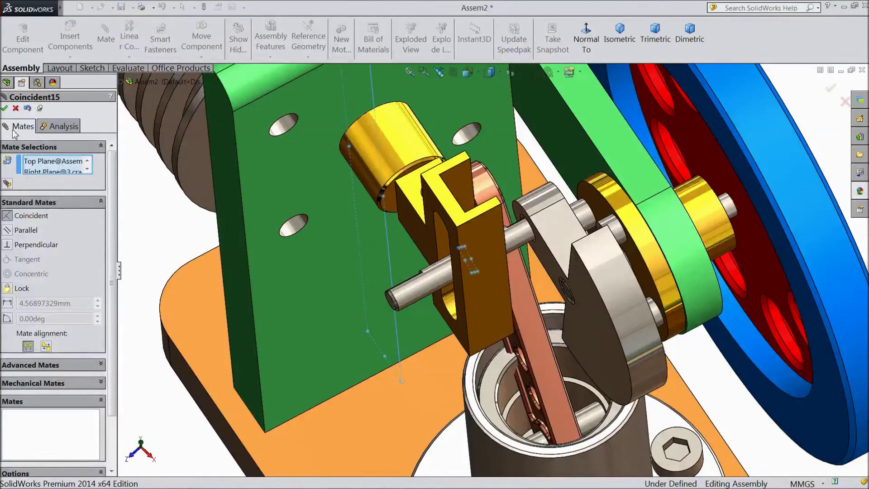
left_click(5, 110)
left_click(6, 110)
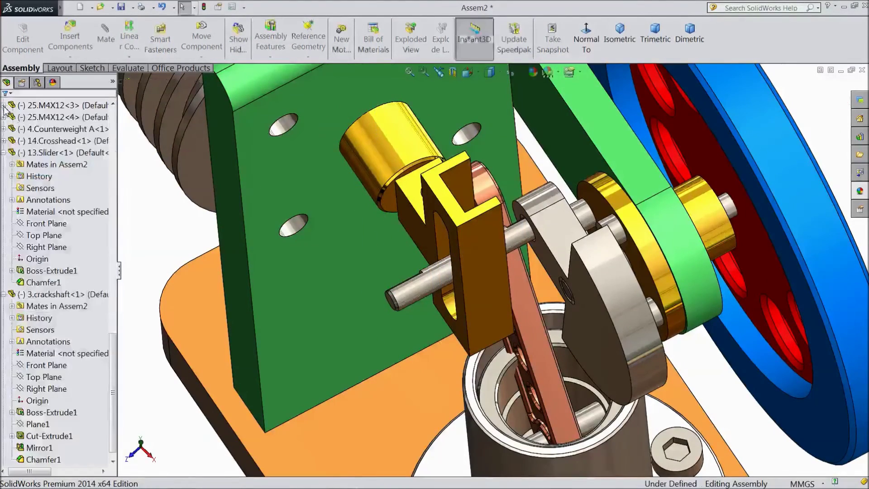
scroll(251, 247, "up", 3)
Drag the crank back and forth so crankshaft, counterweight and slider turn together, ending at a new position.
middle_click_drag(278, 312, 410, 247)
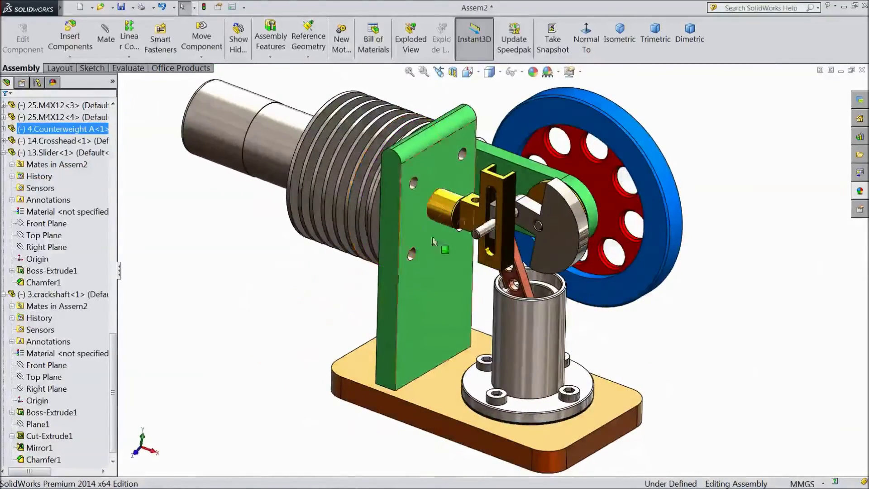
scroll(471, 221, "down", 2)
left_click_drag(479, 244, 488, 233)
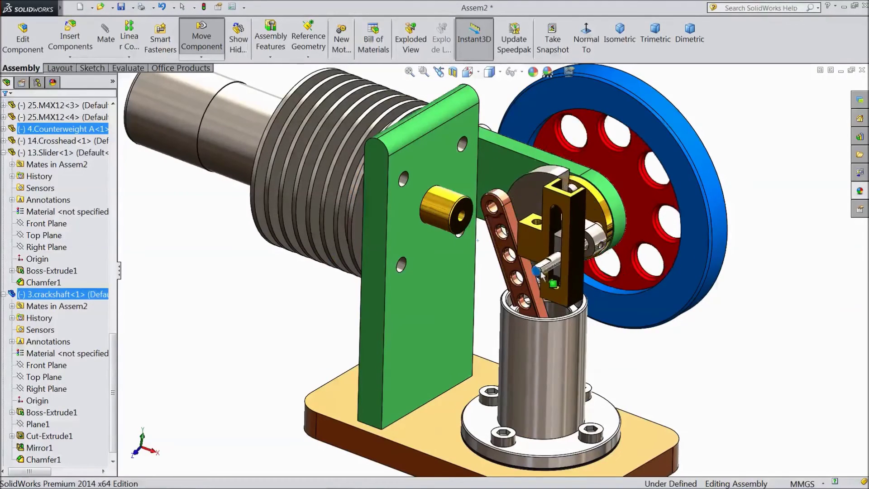
left_click_drag(487, 274, 478, 234)
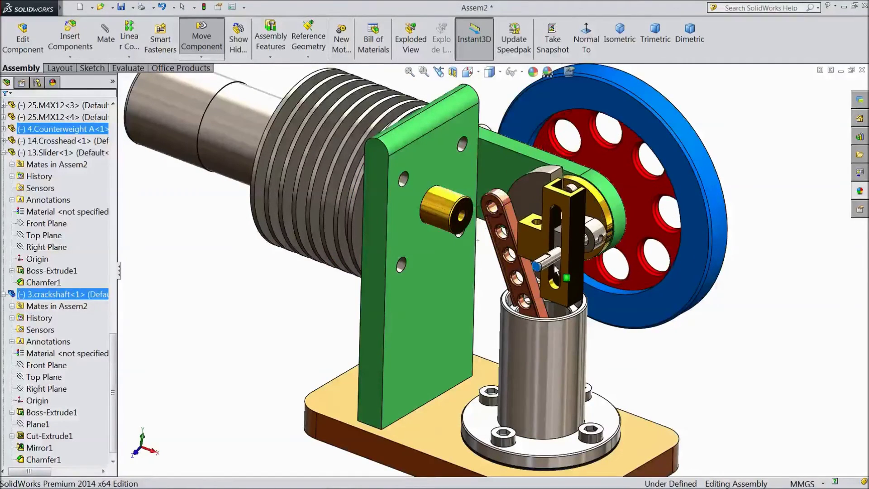
left_click_drag(556, 240, 557, 280)
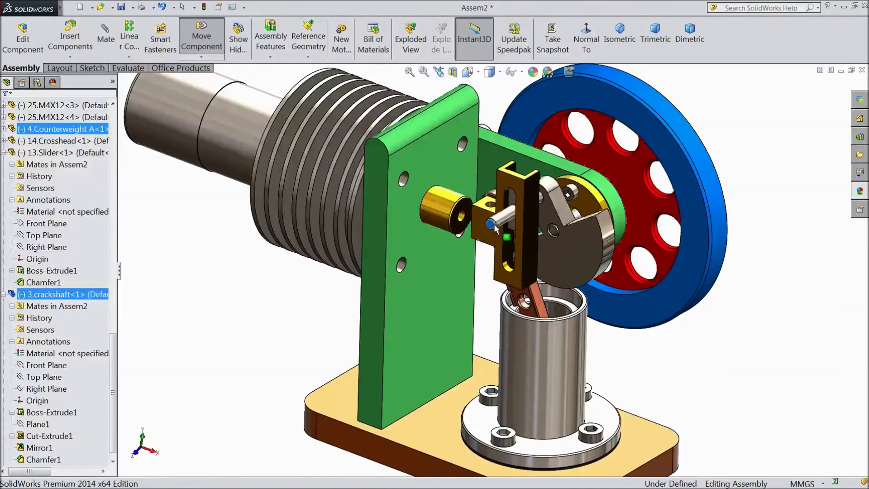
left_click_drag(479, 256, 498, 226)
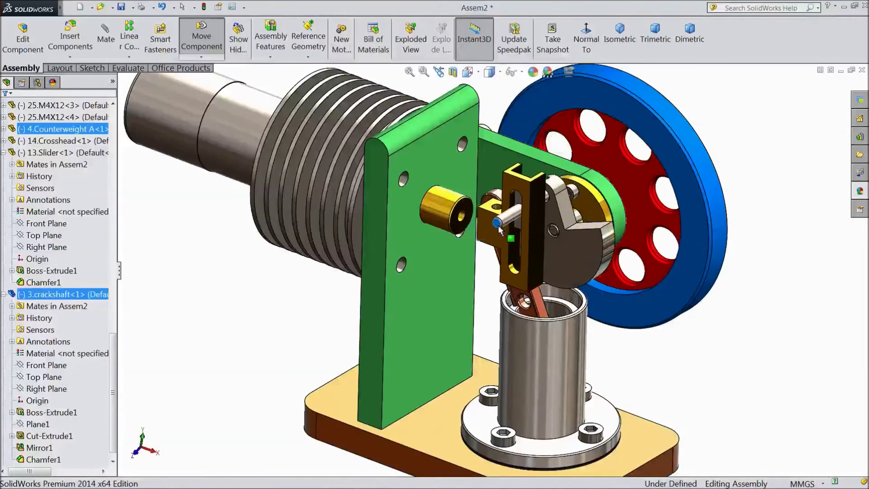
left_click_drag(541, 249, 534, 286)
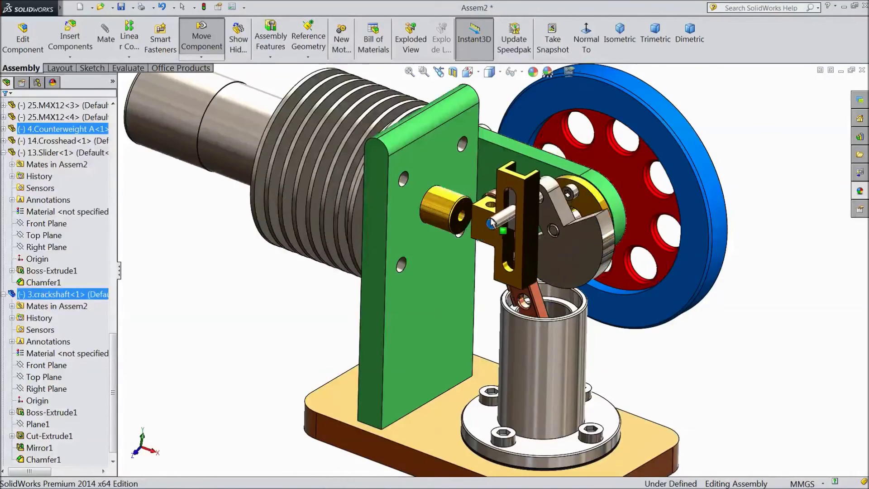
left_click_drag(548, 239, 499, 225)
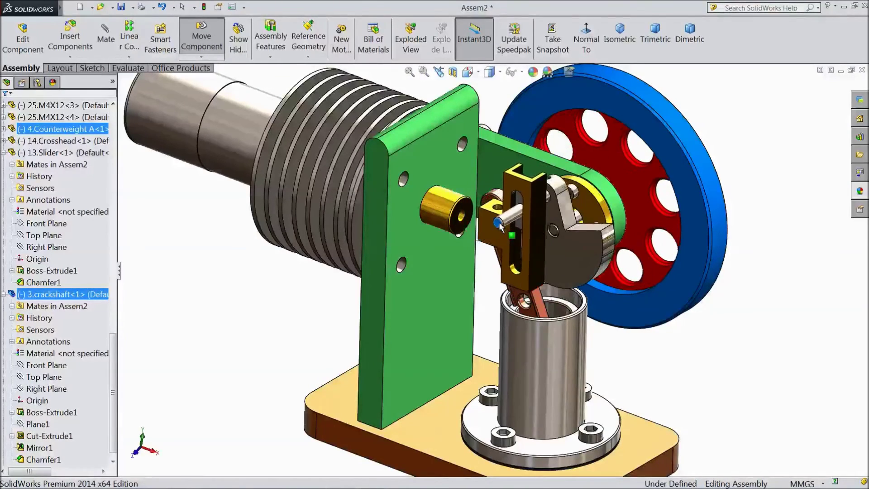